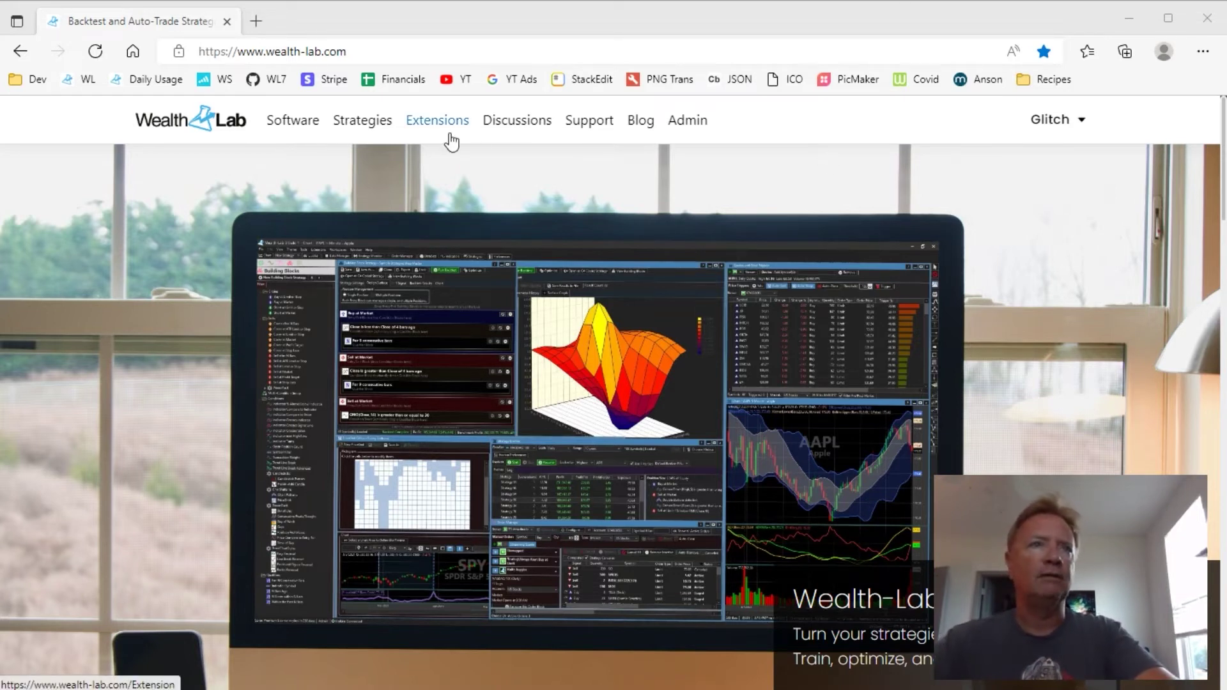
# Browse the Extensions catalogue on the Wealth-Lab website, then return to the Wealth-Lab 8 desktop app.
pyautogui.click(449, 136)
pyautogui.scroll(-5, 775, 343)
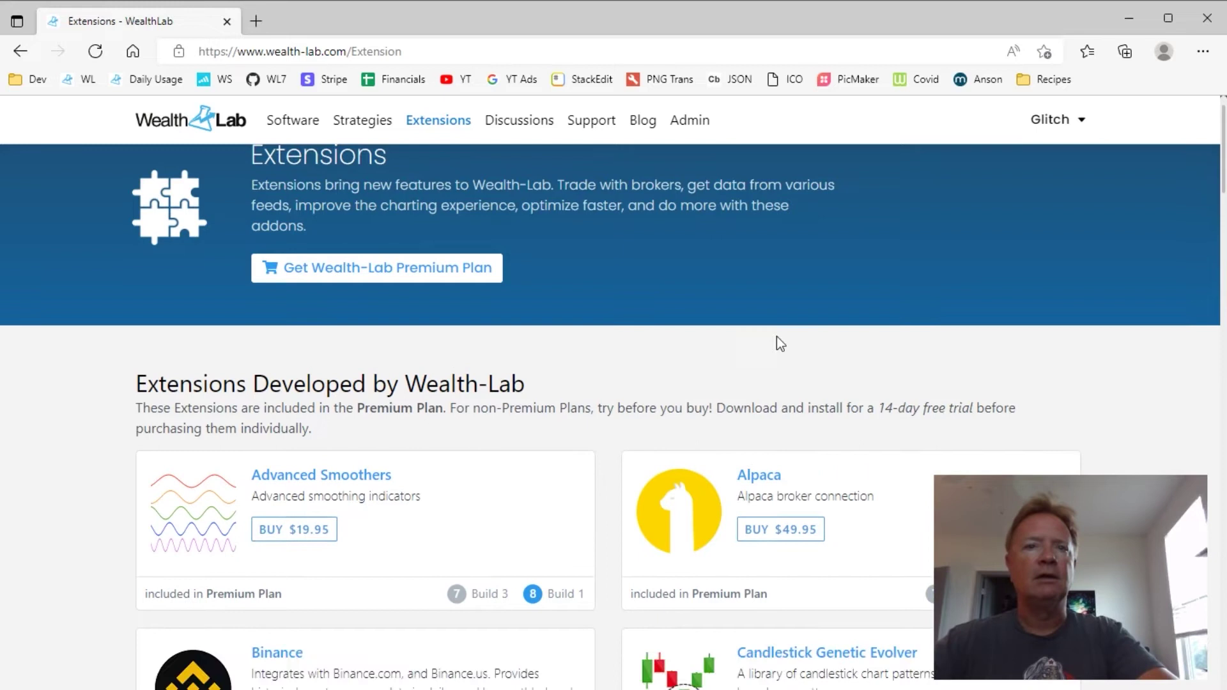
pyautogui.scroll(-5, 766, 367)
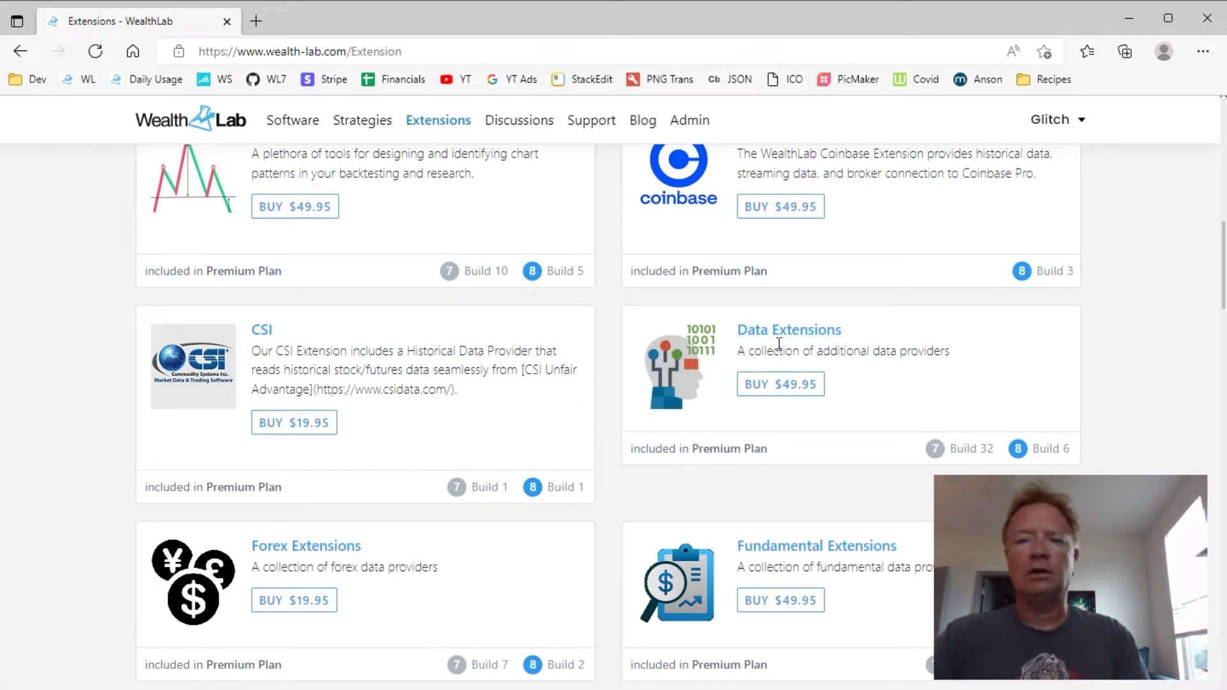
pyautogui.hotkey('alt', 'Tab')
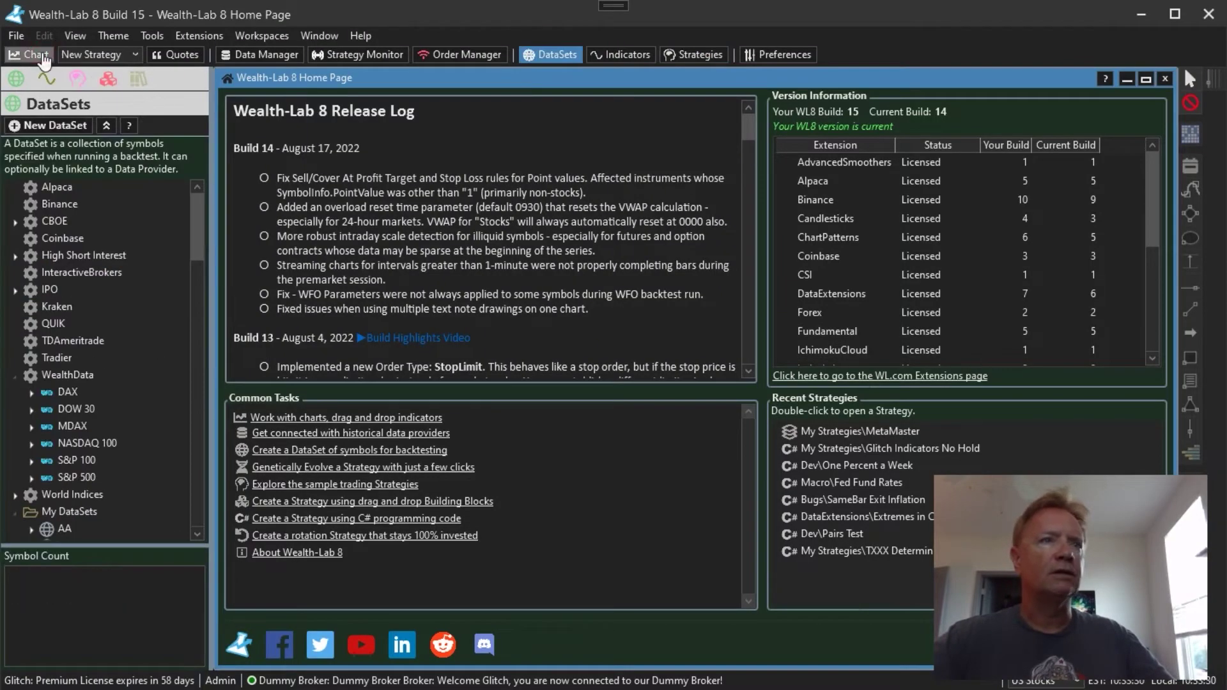
# Open a new daily price chart and change its symbol from SPY to $SPX.
pyautogui.click(43, 56)
pyautogui.click(279, 102)
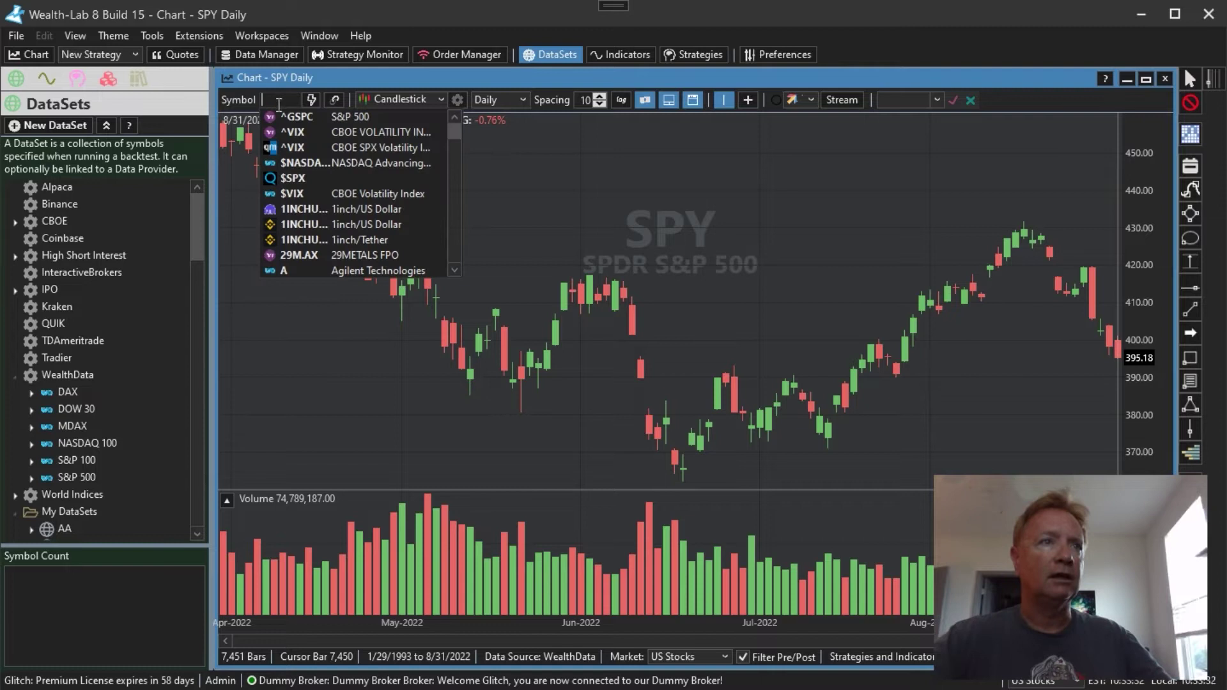
pyautogui.write('$SPX')
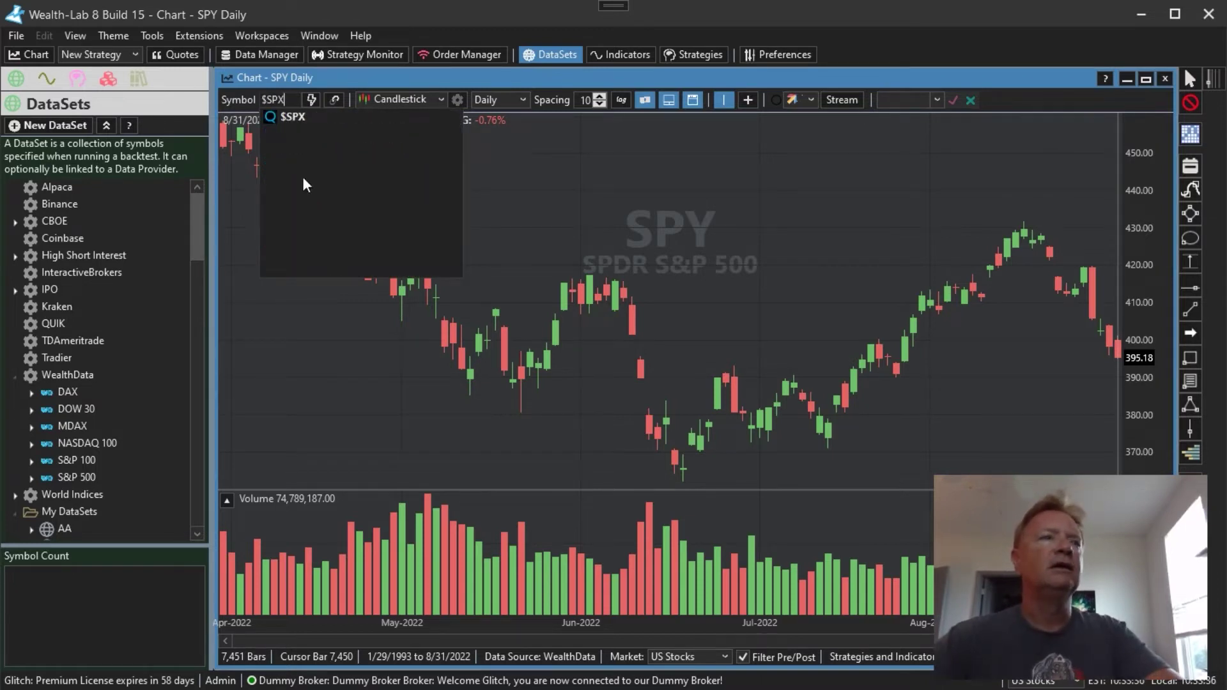
pyautogui.click(326, 119)
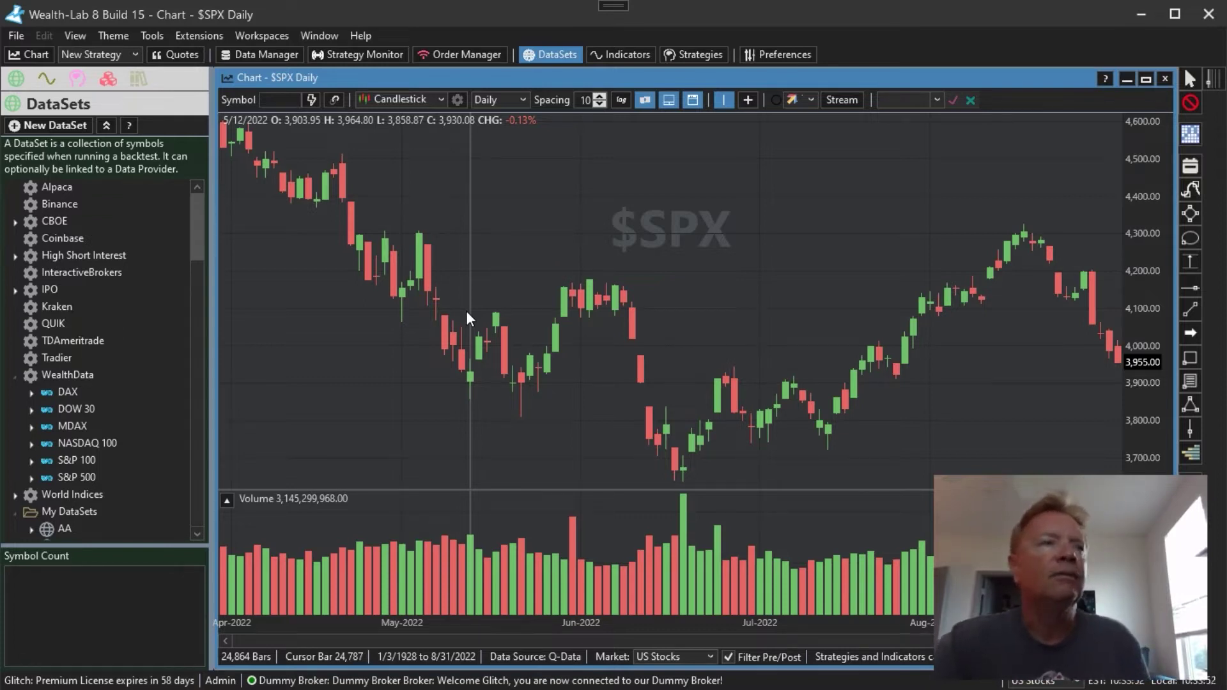
# Switch the $SPX chart to Monthly bars and show the Indicators list.
pyautogui.click(499, 101)
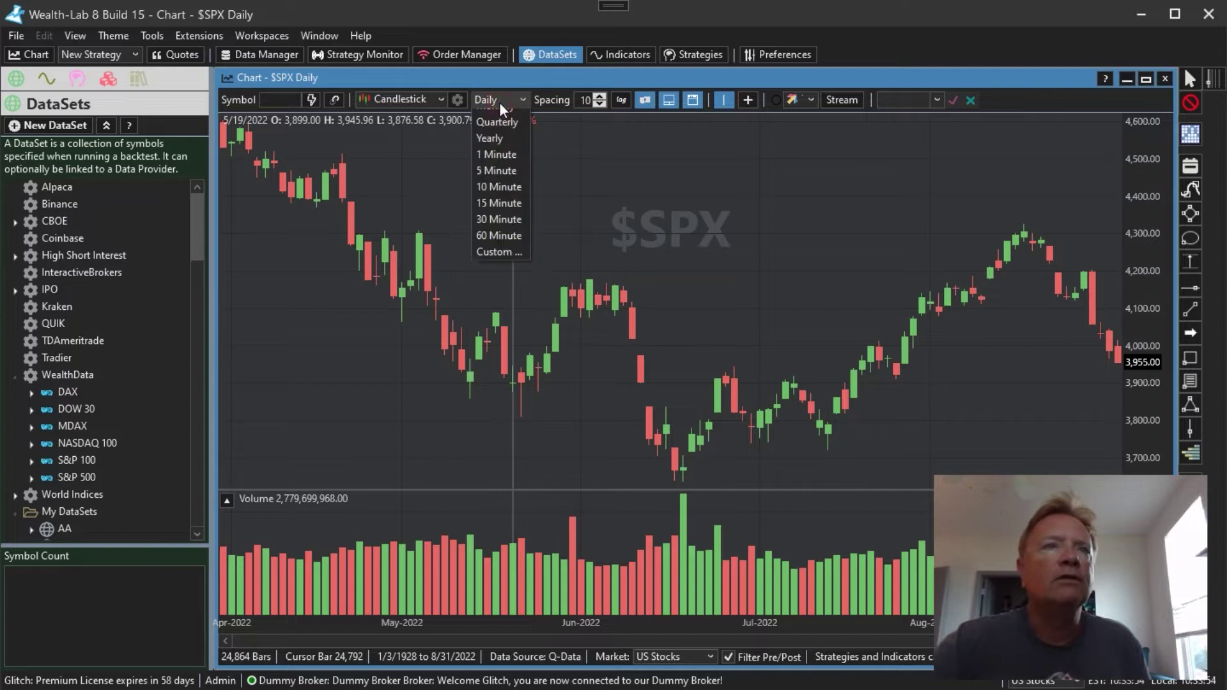
pyautogui.click(513, 150)
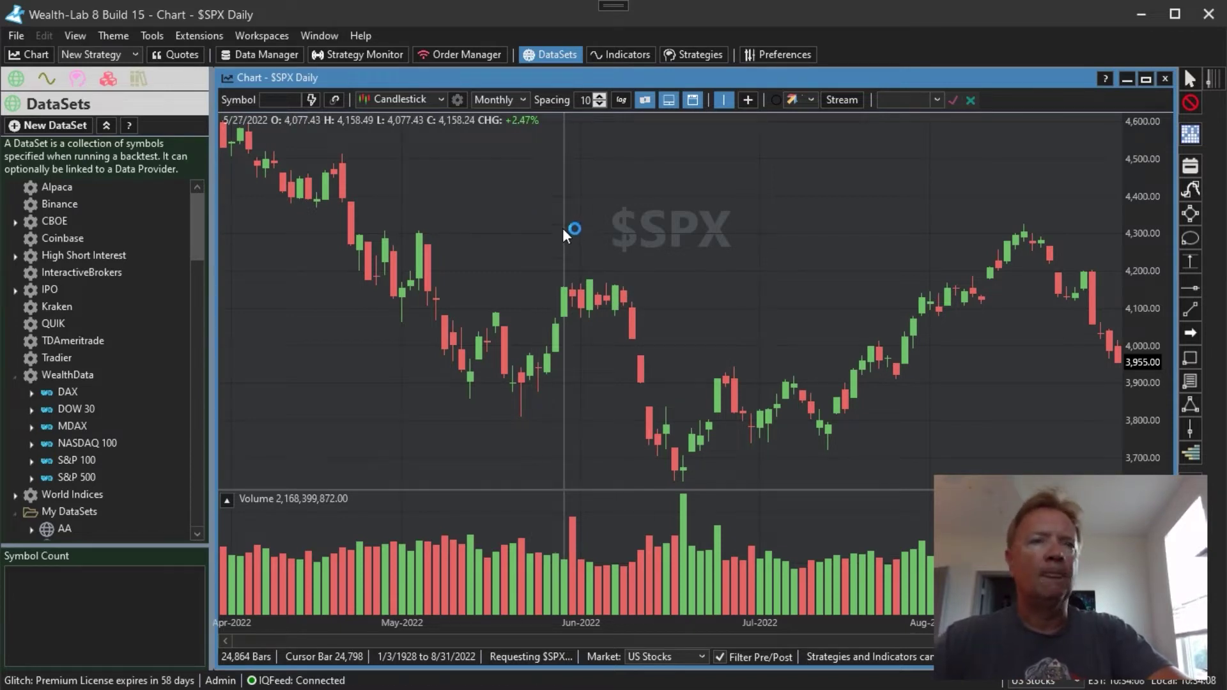
pyautogui.click(43, 86)
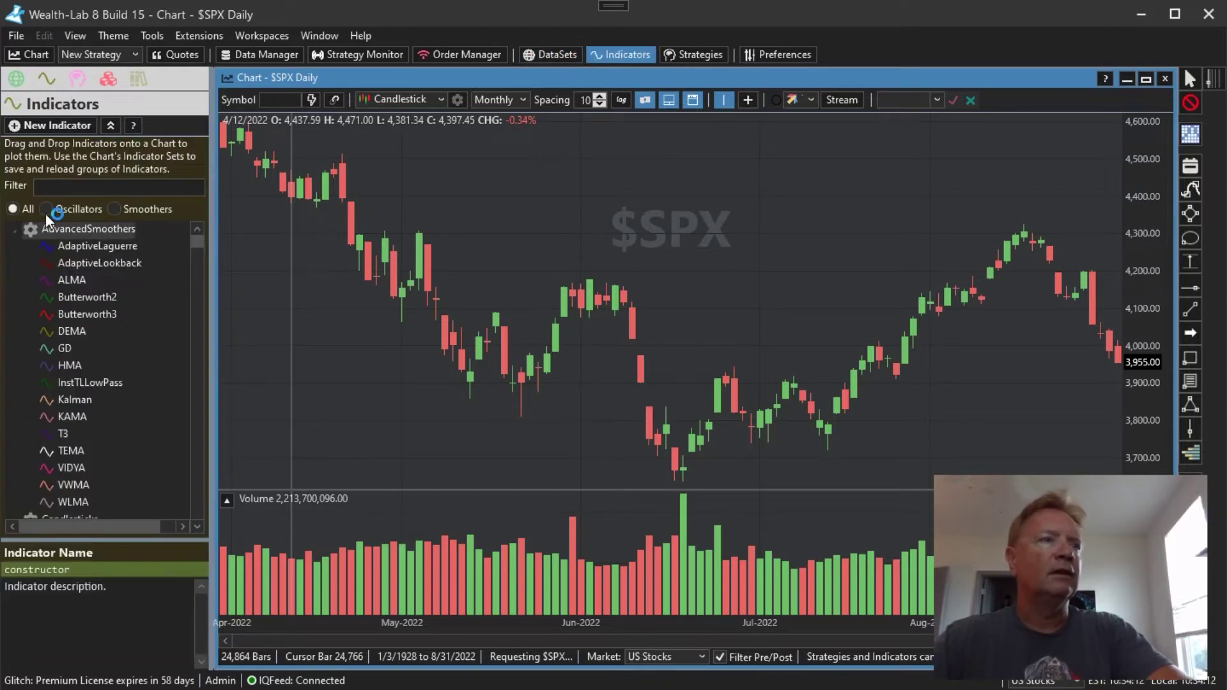
# Collapse the AdvancedSmoothers, Candlesticks and ChartPatterns groups and select the FRED indicator.
pyautogui.click(13, 230)
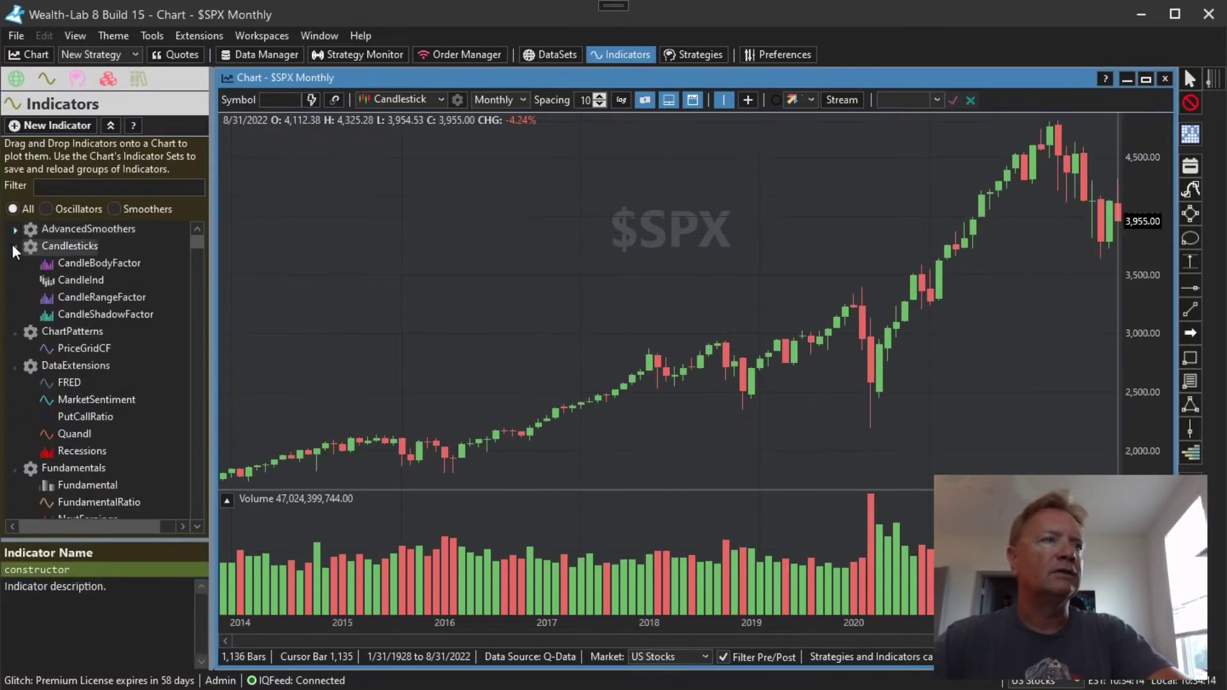
pyautogui.click(14, 245)
pyautogui.click(14, 264)
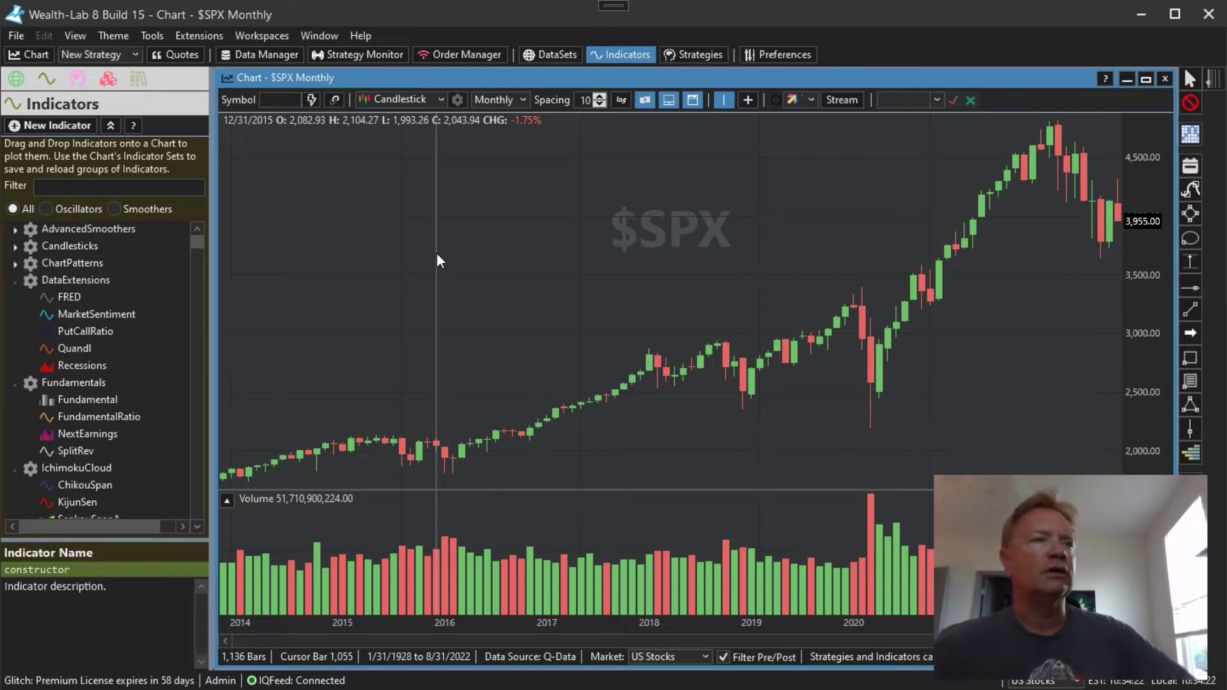
pyautogui.click(70, 298)
# Drop FRED onto the $SPX chart and change its series from UNRATE to FEDFUNDS.
pyautogui.moveTo(71, 298); pyautogui.dragTo(588, 344)
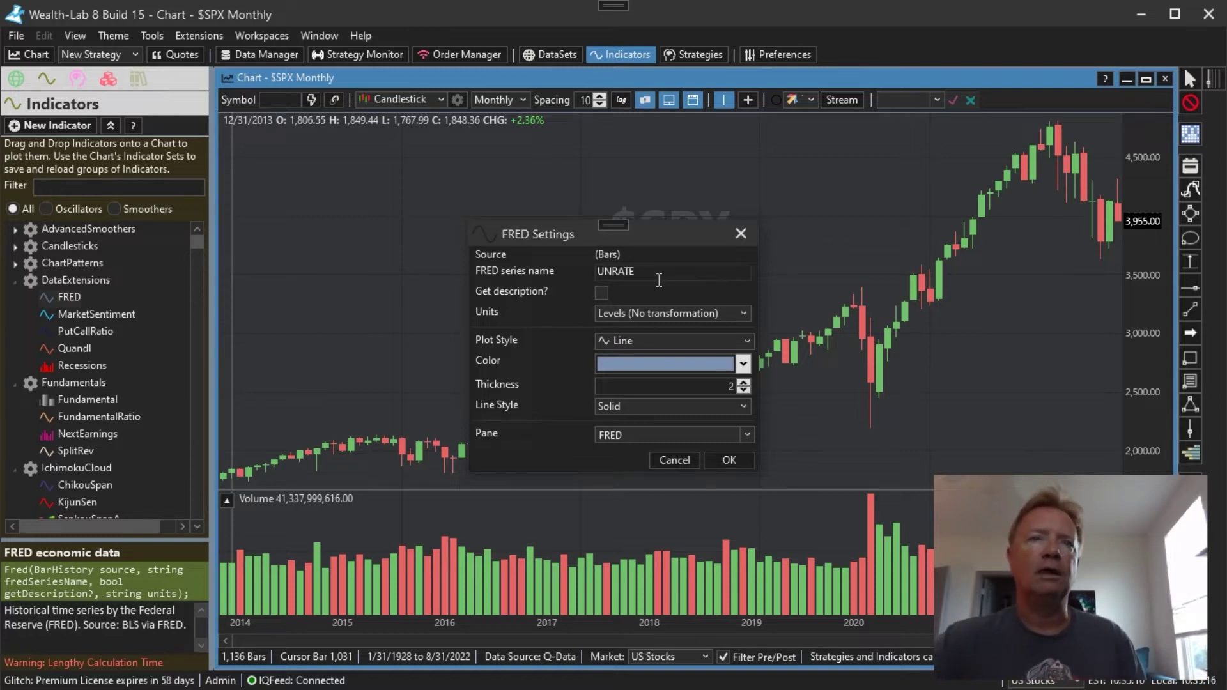
pyautogui.hotkey('ctrl', 'a')
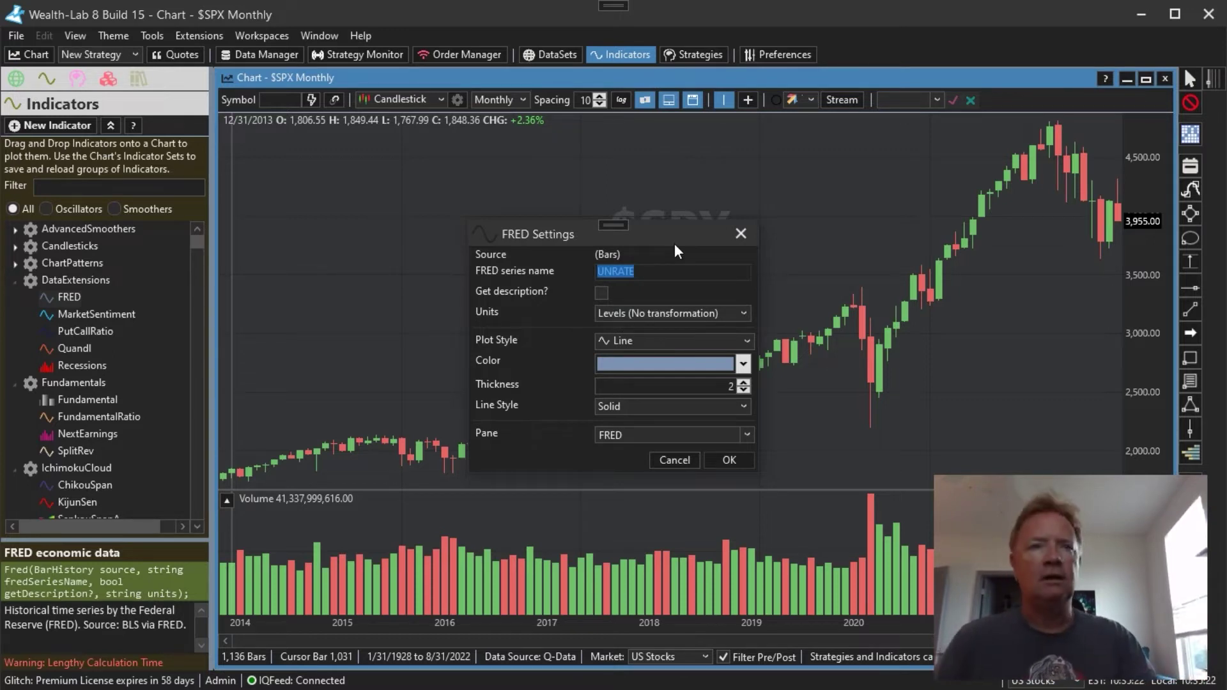
pyautogui.write('FE')
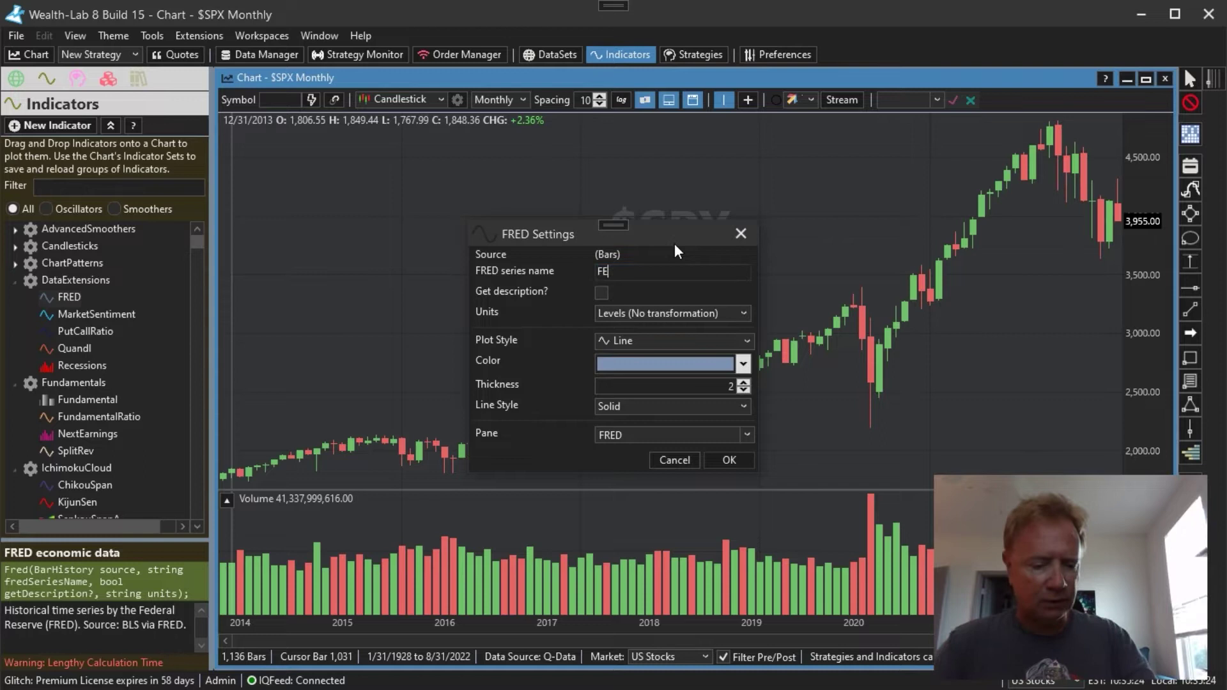
pyautogui.write('DFUNDS')
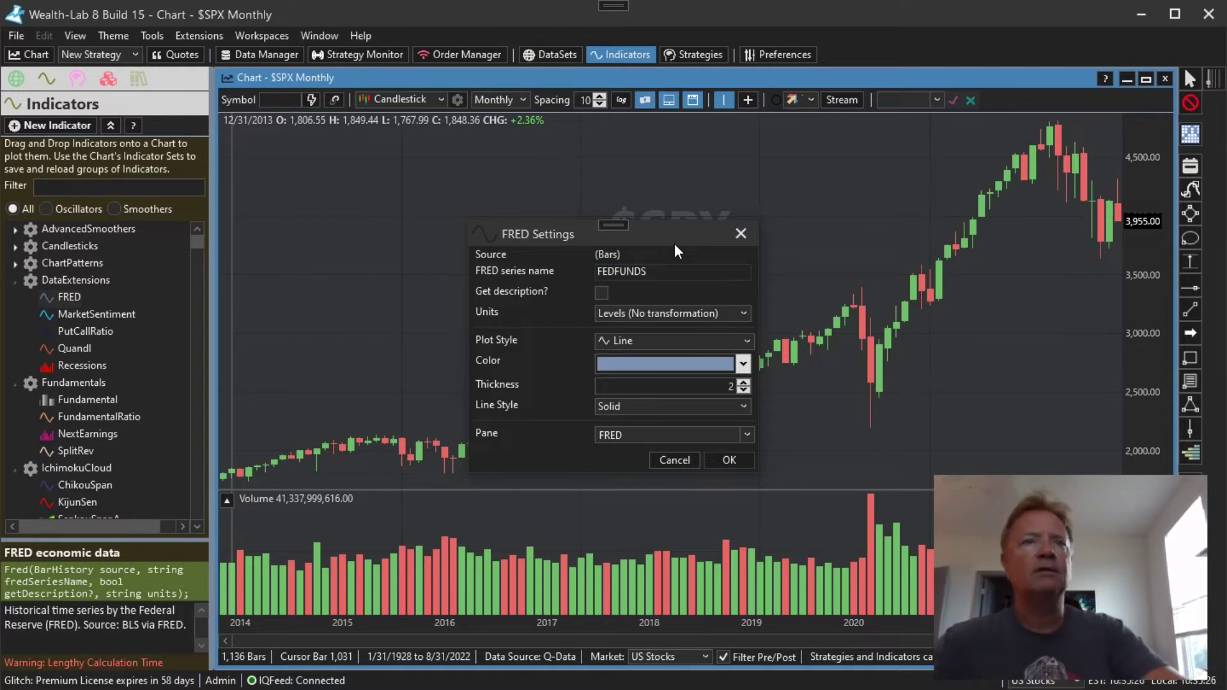
pyautogui.click(735, 460)
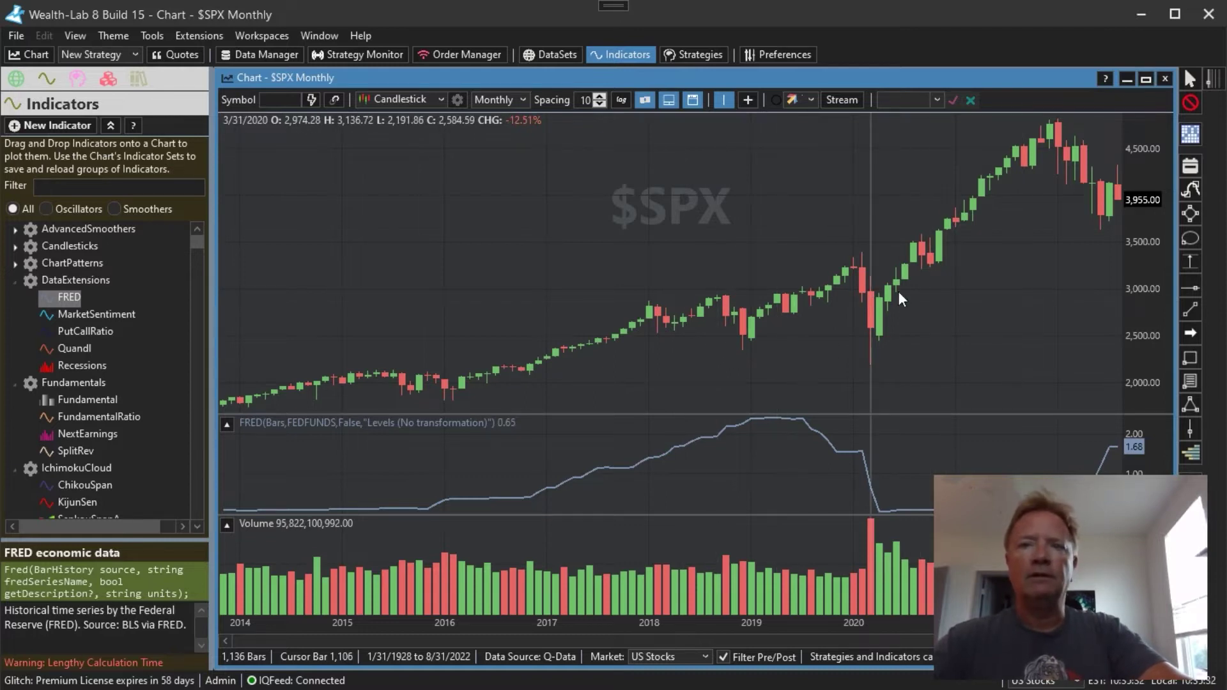
pyautogui.scroll(5, 845, 281)
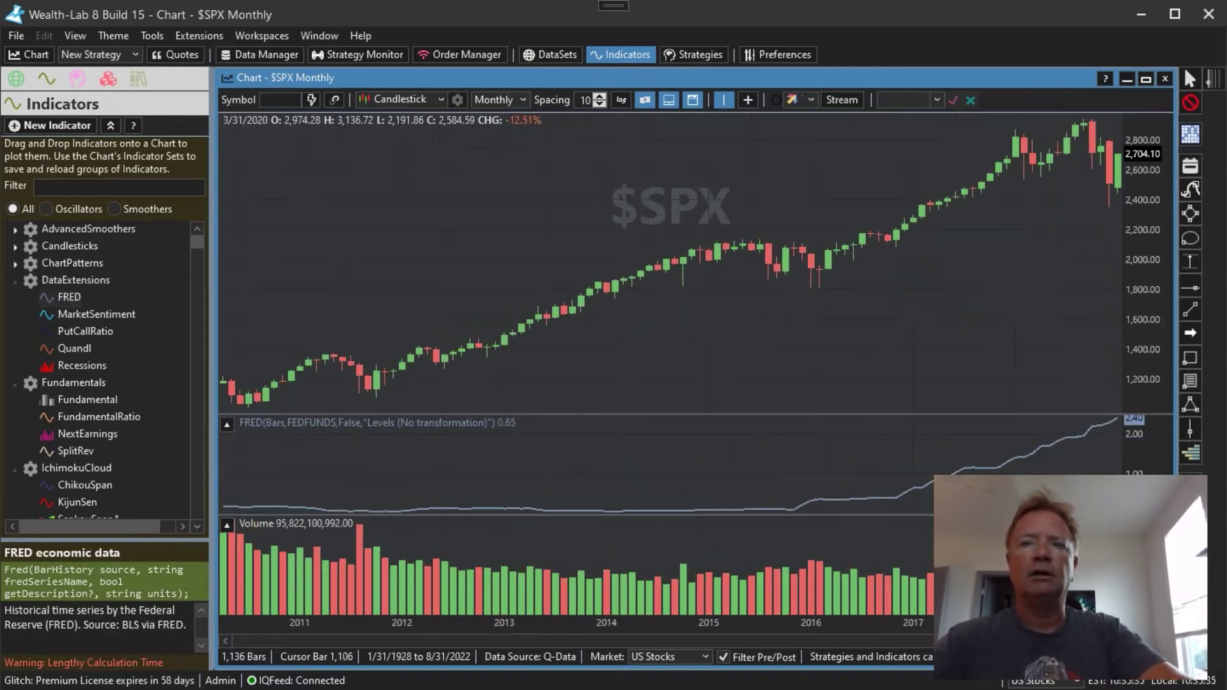
pyautogui.scroll(5, 1076, 260)
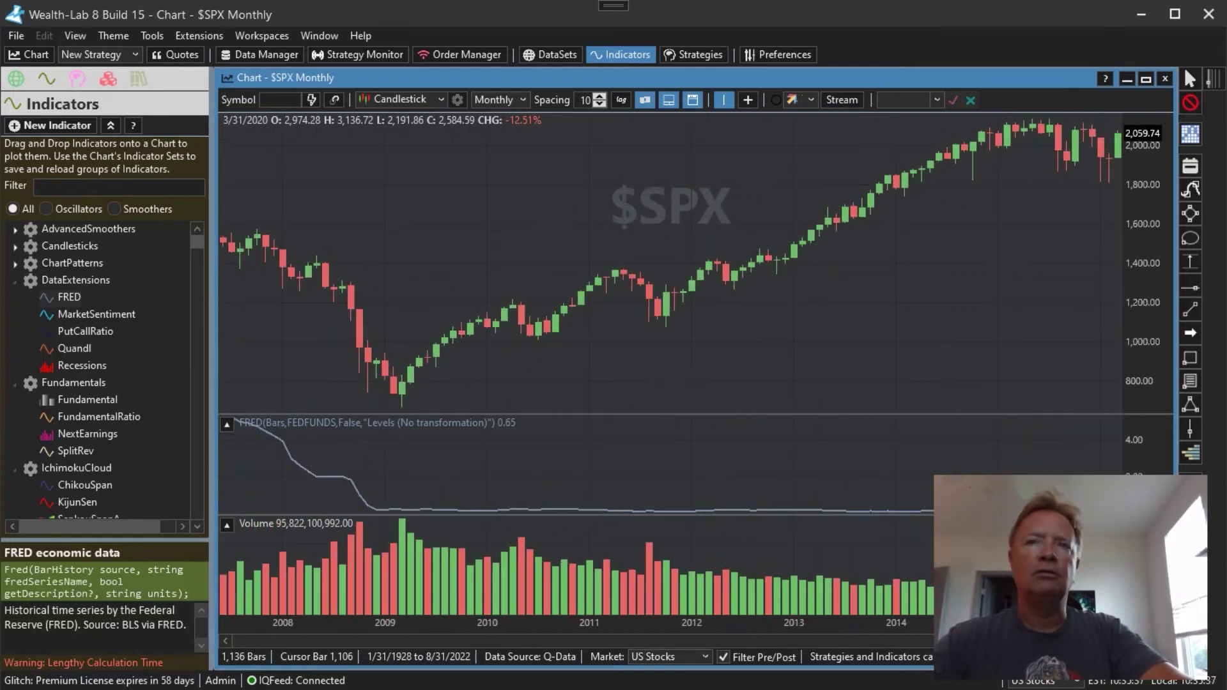
pyautogui.click(470, 473)
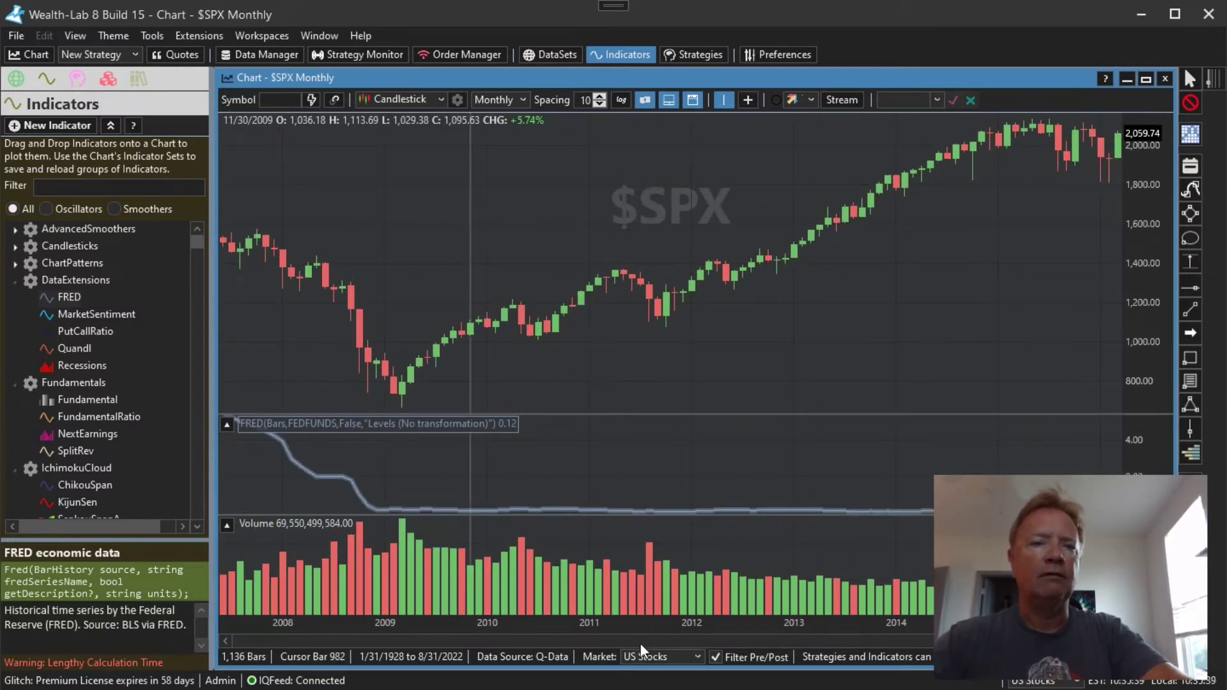
pyautogui.scroll(3, 639, 642)
pyautogui.scroll(3, 889, 313)
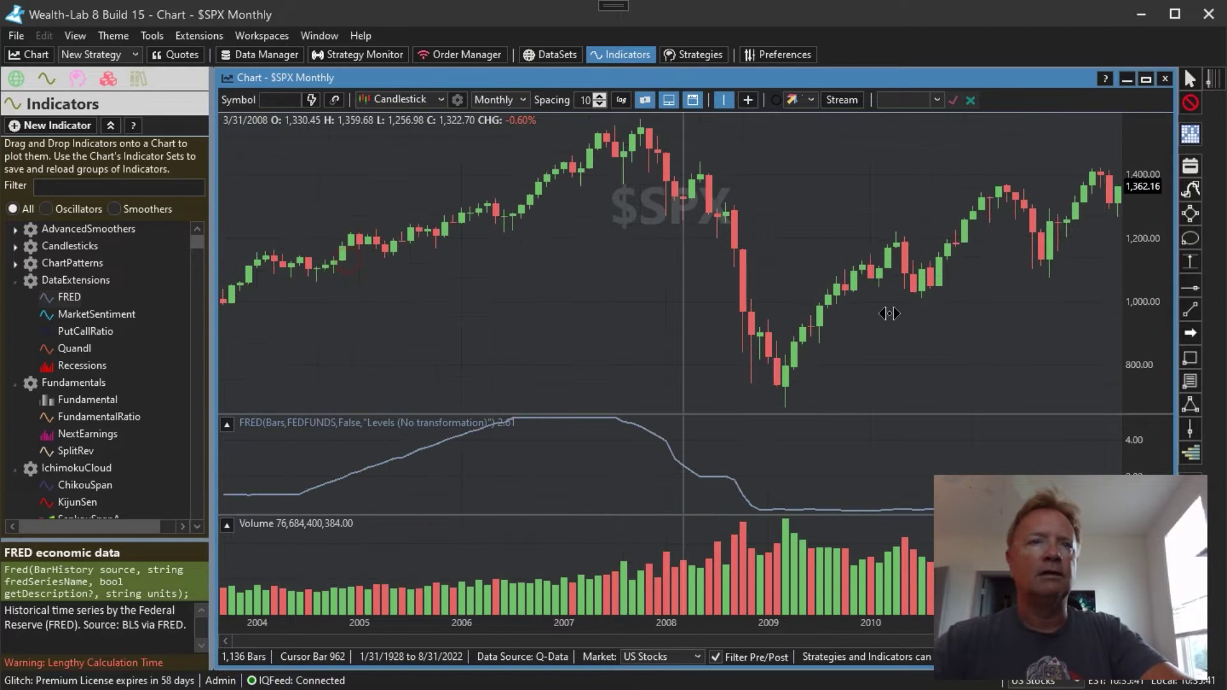
pyautogui.scroll(10, 889, 313)
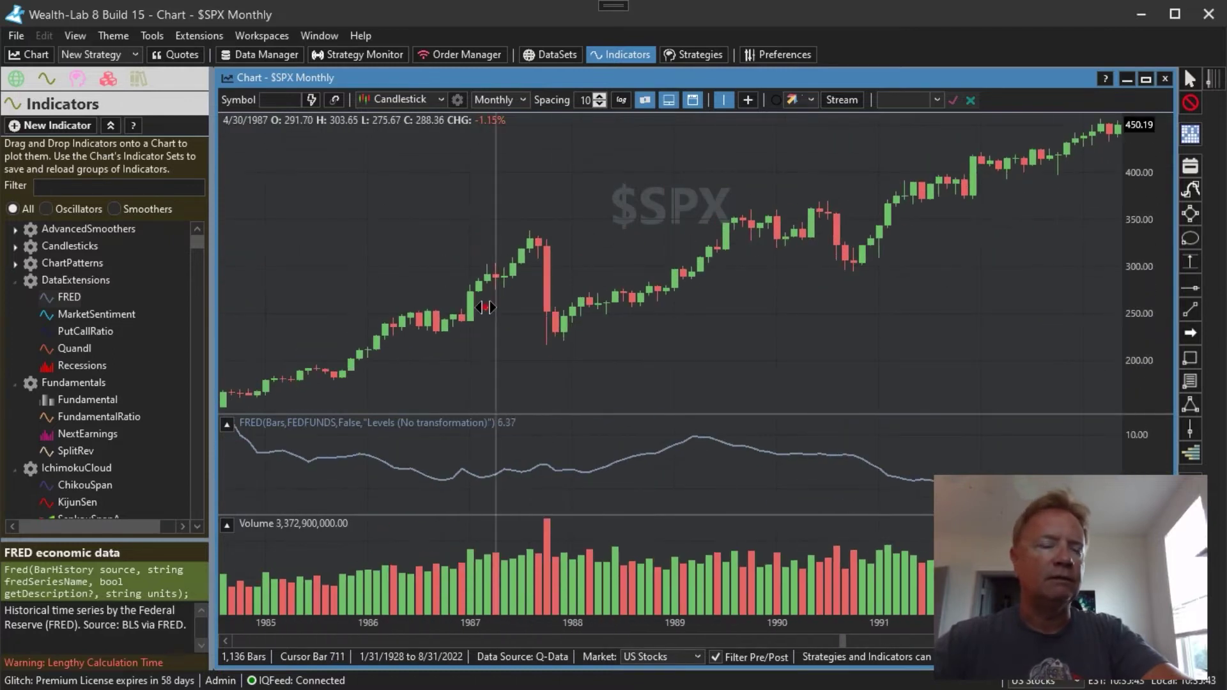
pyautogui.scroll(5, 486, 307)
pyautogui.scroll(5, 685, 327)
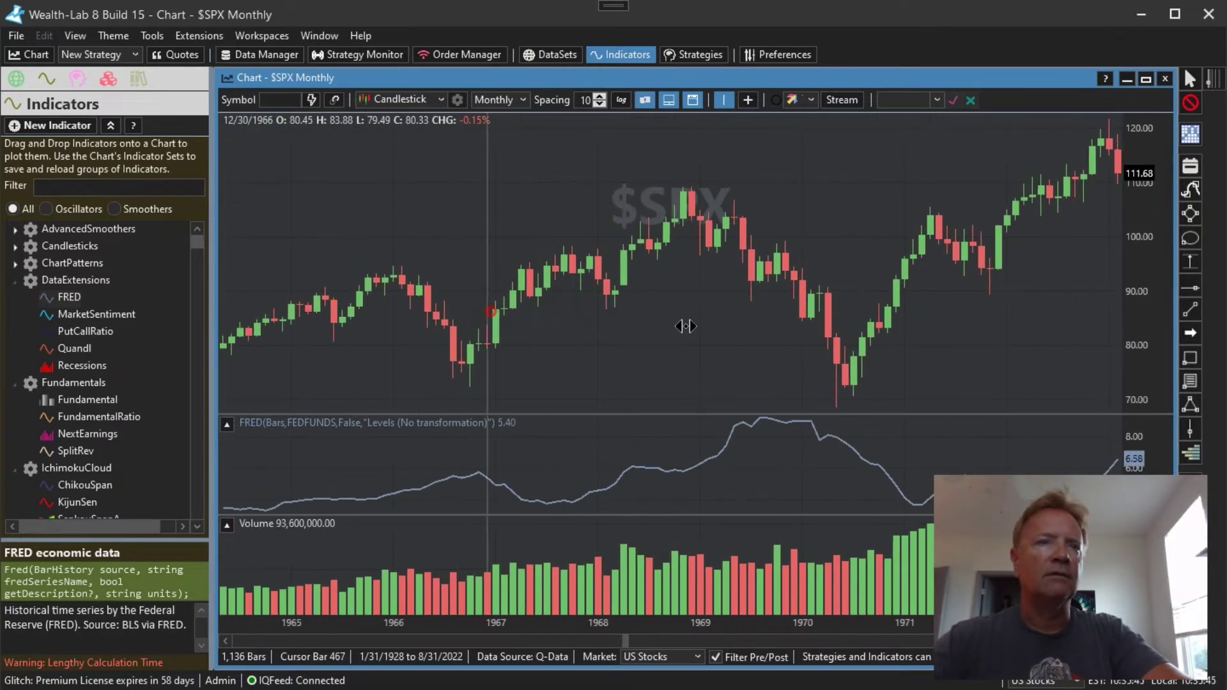
pyautogui.scroll(7, 685, 327)
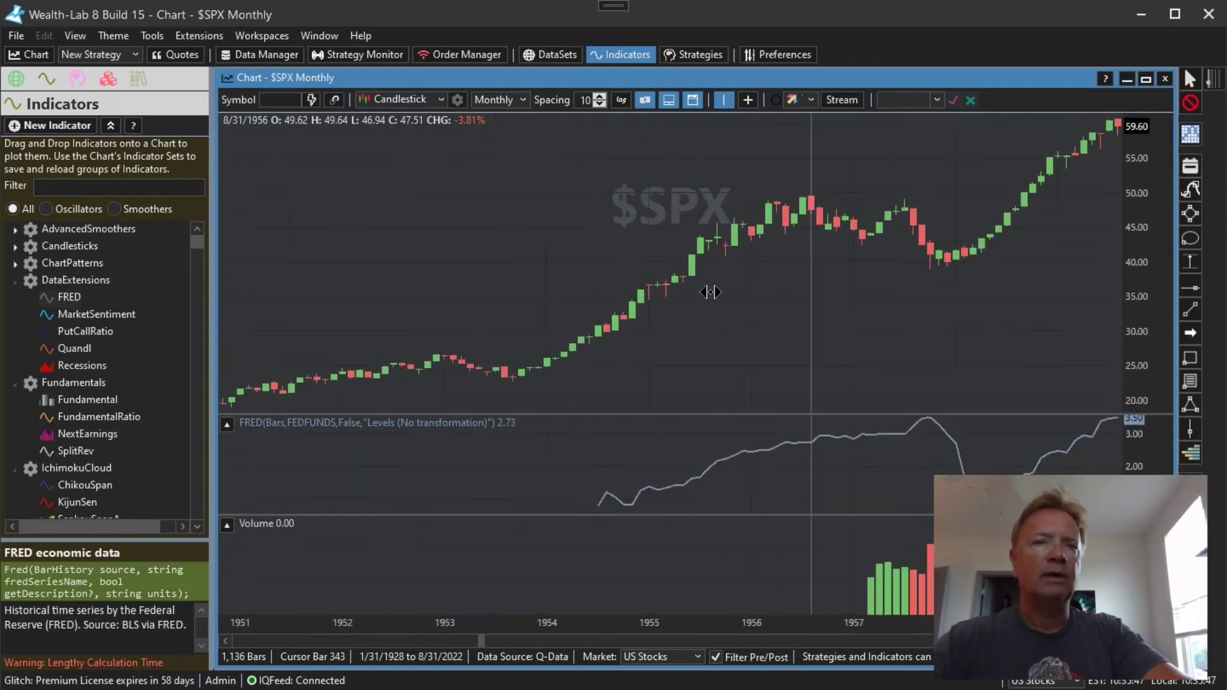
pyautogui.scroll(-1, 710, 292)
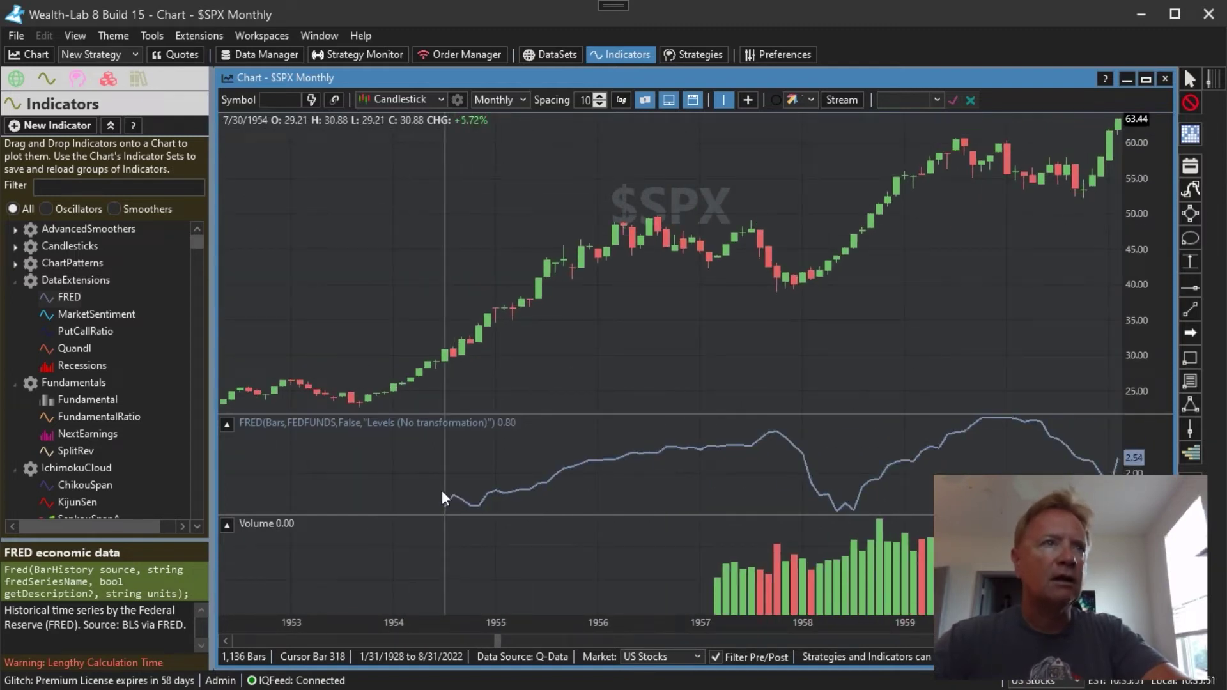
pyautogui.scroll(-3, 740, 305)
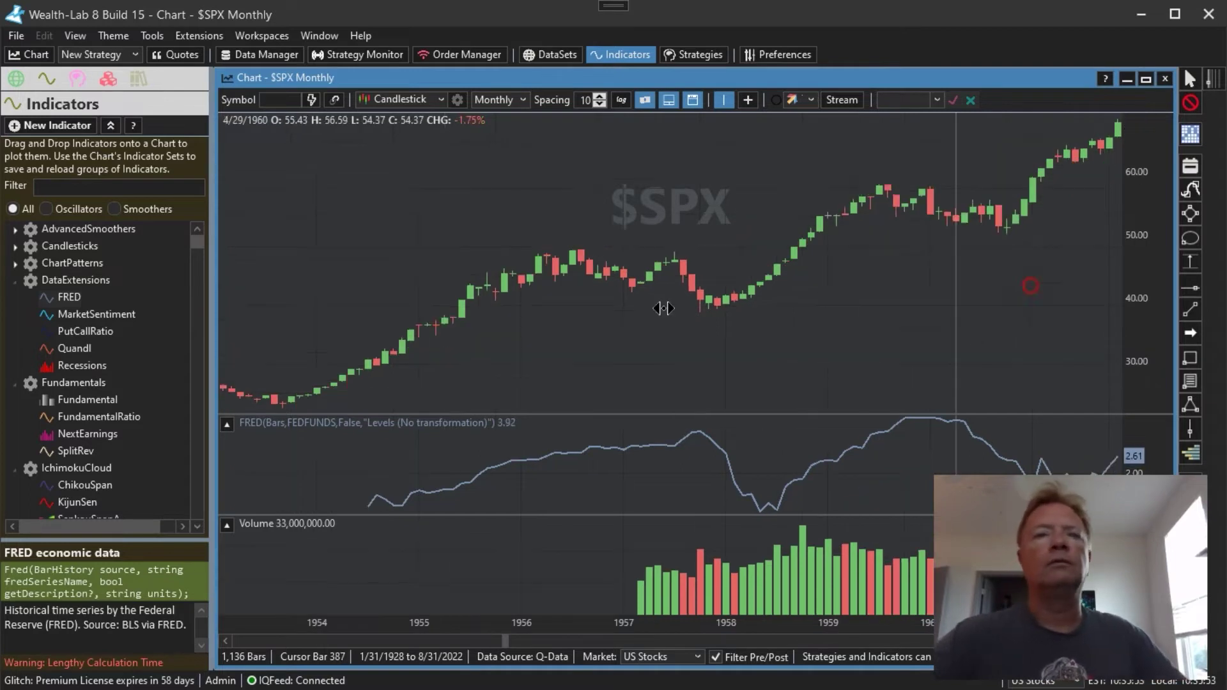
pyautogui.scroll(-6, 866, 350)
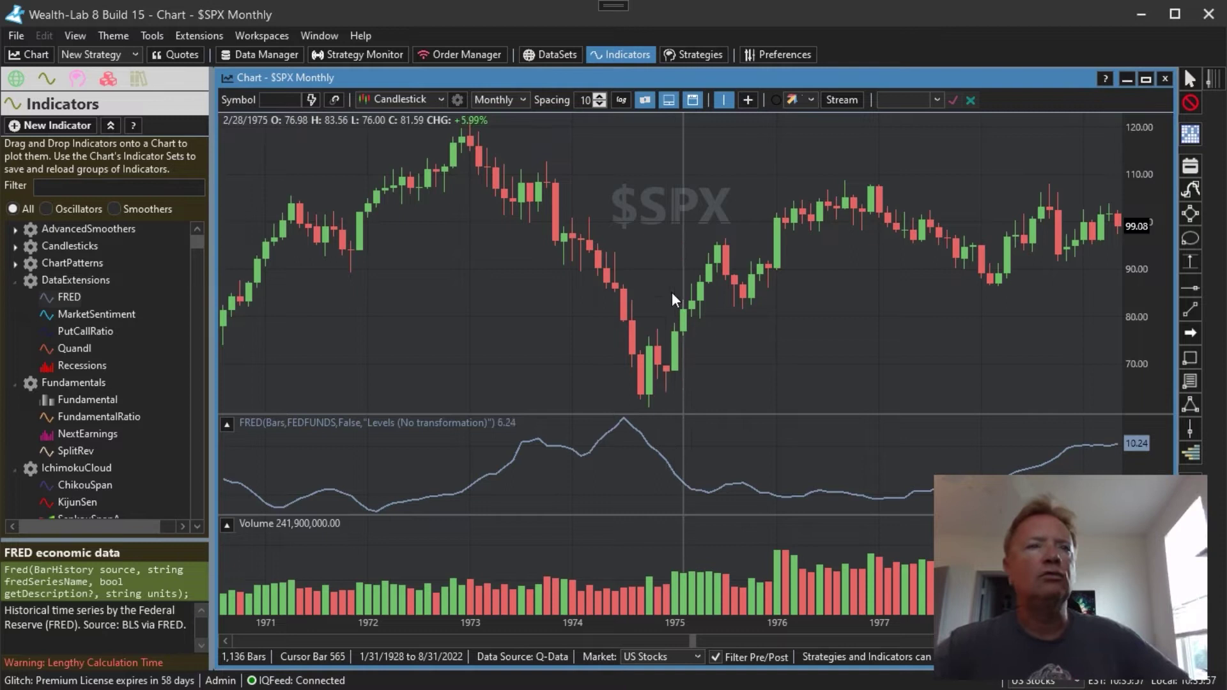
pyautogui.scroll(-7, 770, 335)
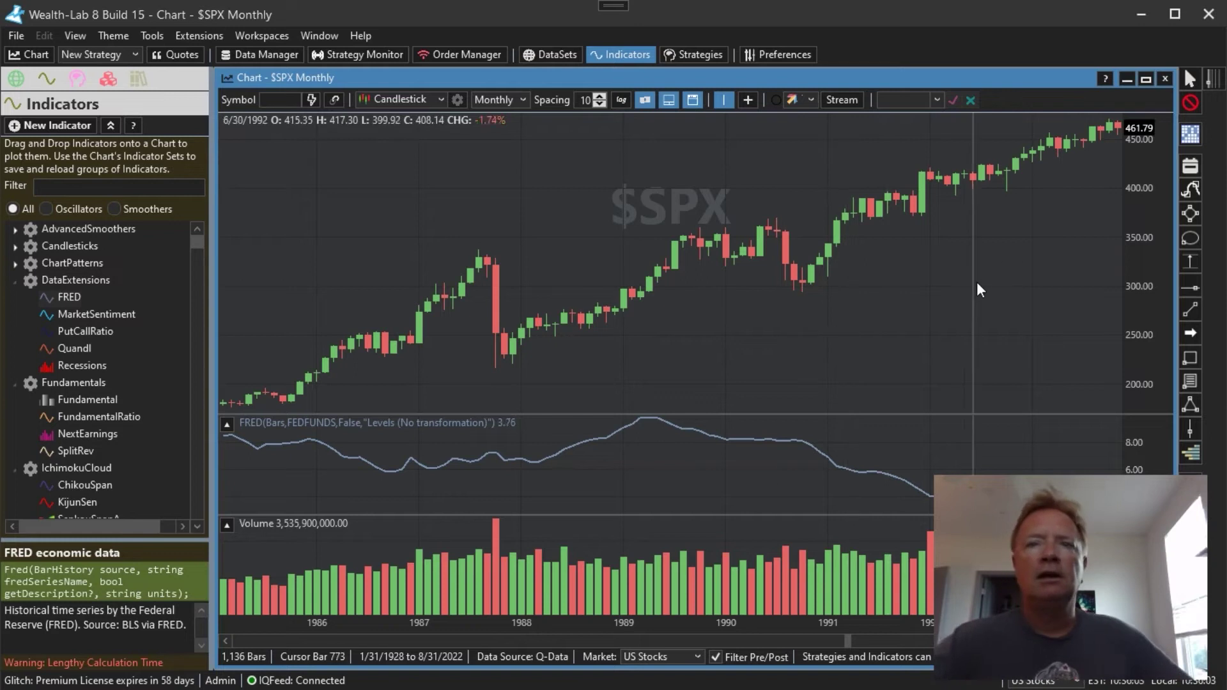
pyautogui.moveTo(977, 282); pyautogui.dragTo(537, 299)
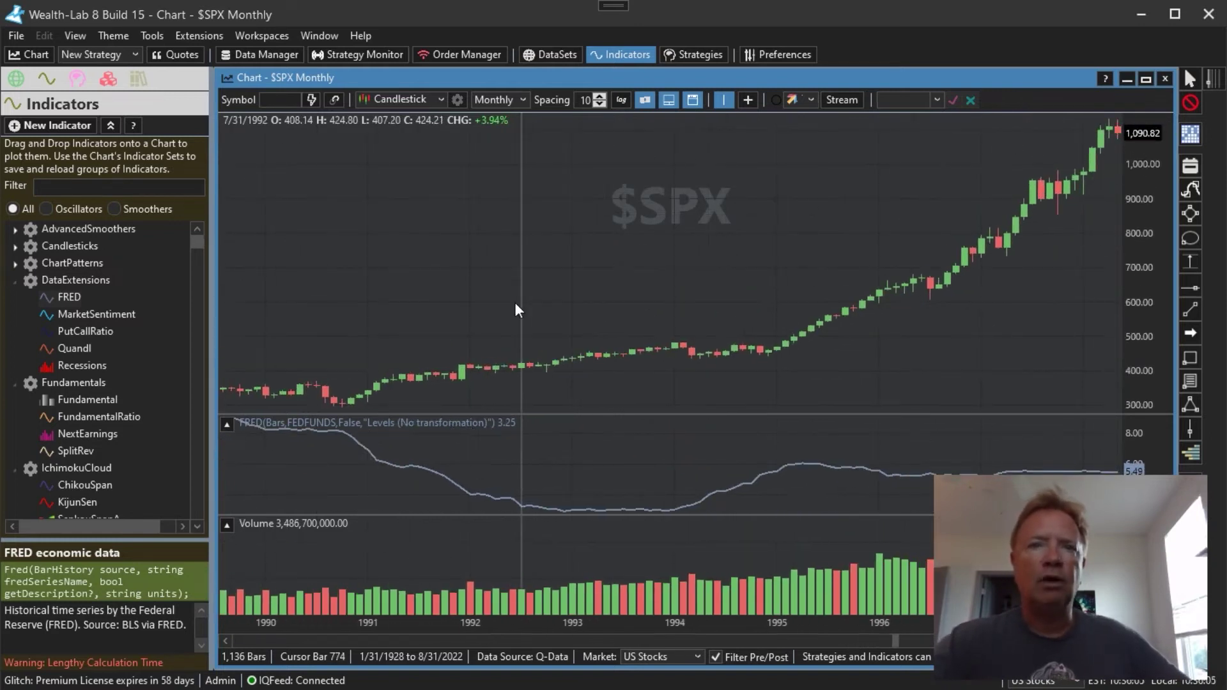
pyautogui.scroll(-10, 963, 321)
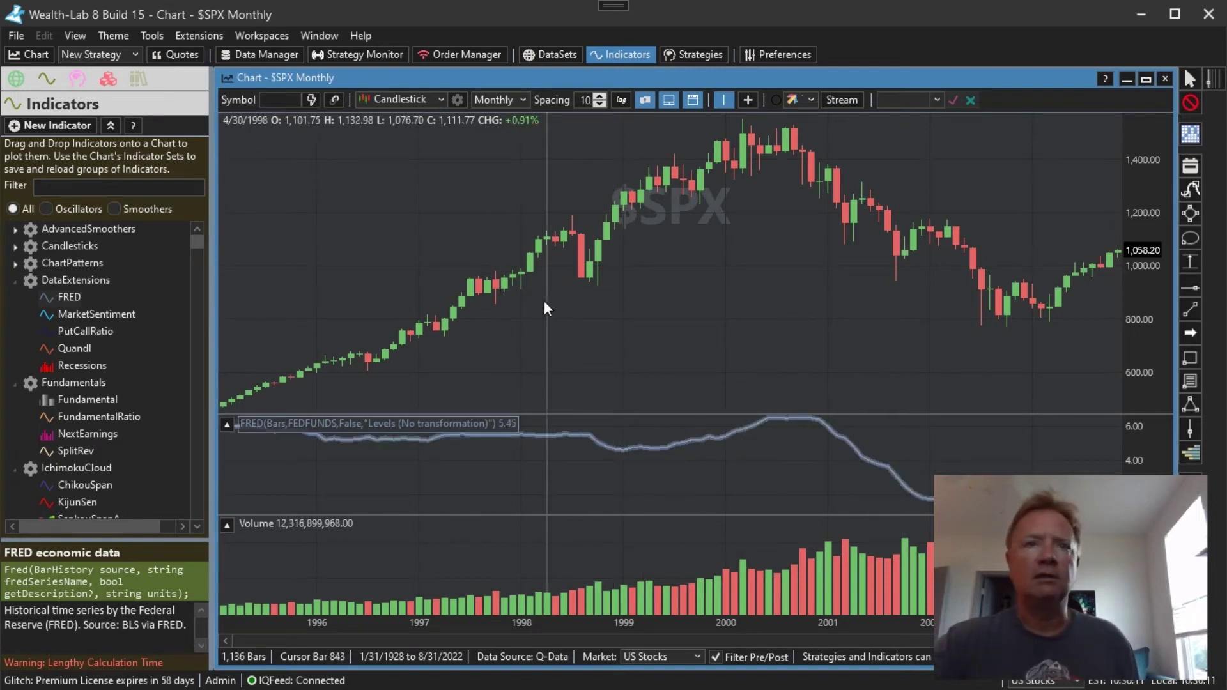
pyautogui.scroll(-3, 885, 287)
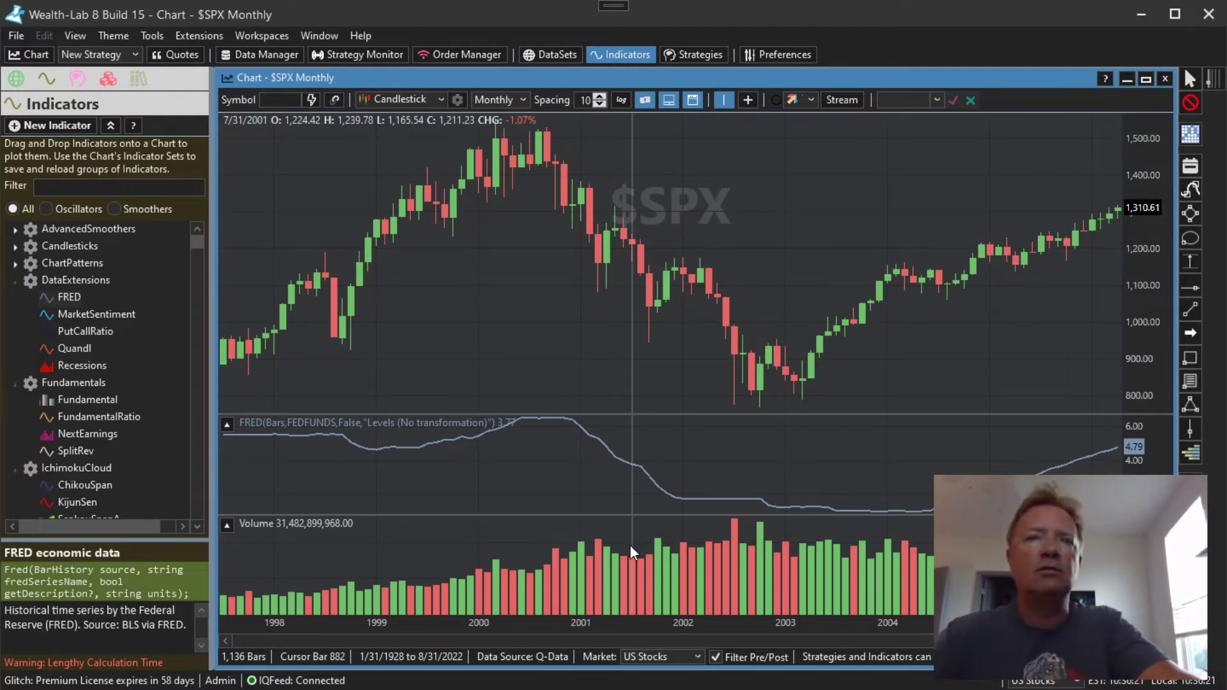
pyautogui.scroll(-5, 831, 364)
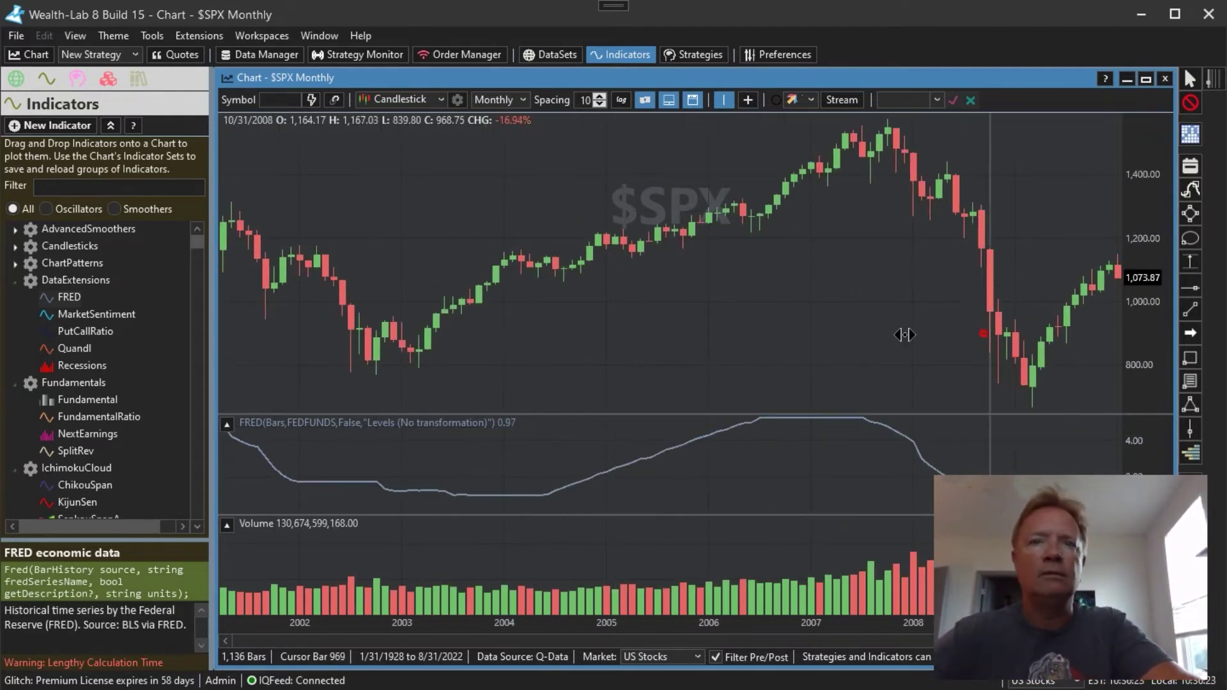
pyautogui.scroll(-3, 831, 338)
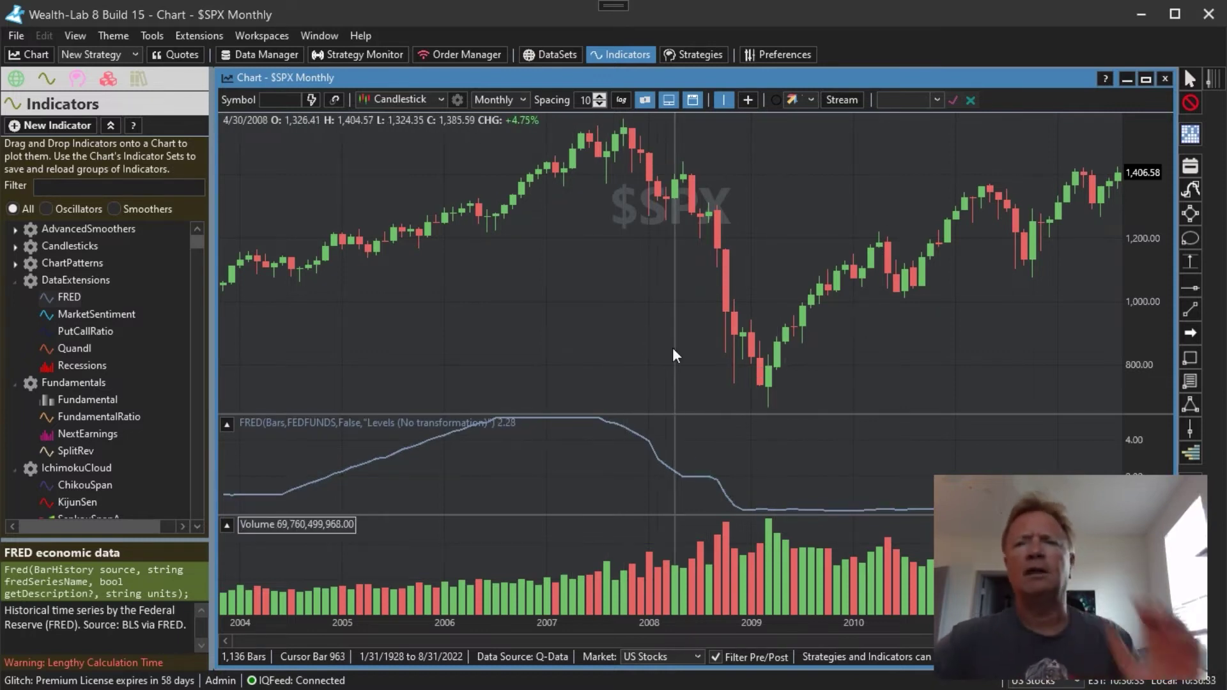
pyautogui.scroll(-5, 1009, 268)
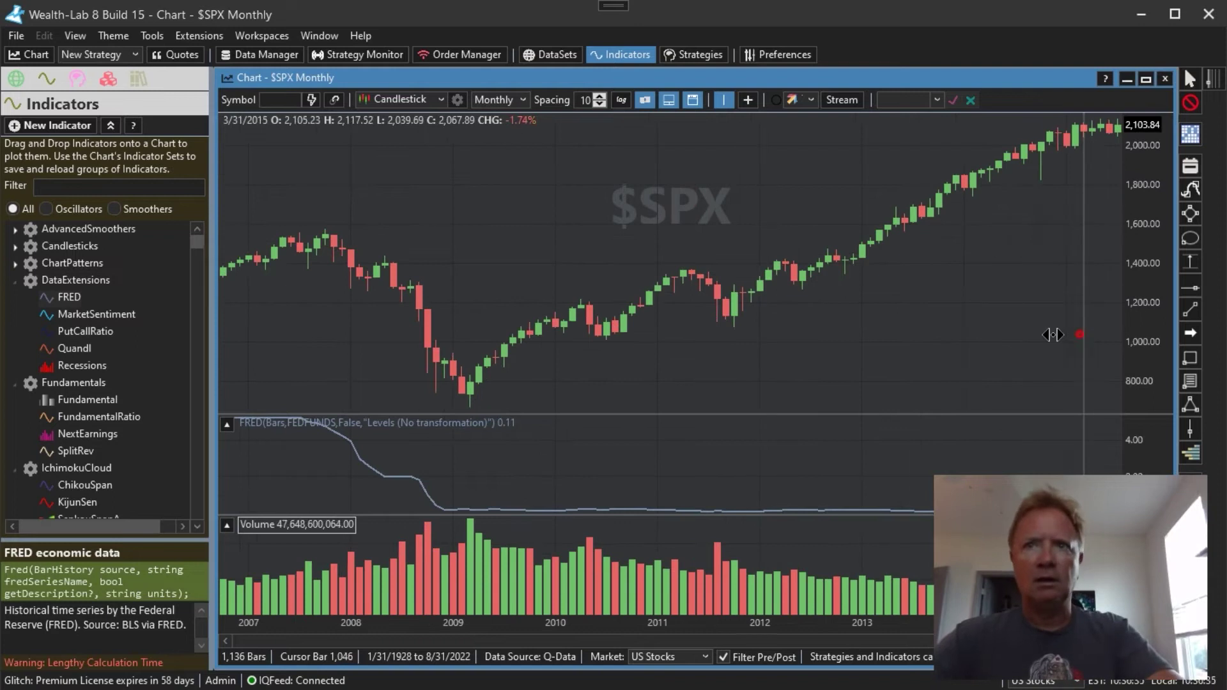
pyautogui.scroll(-10, 991, 342)
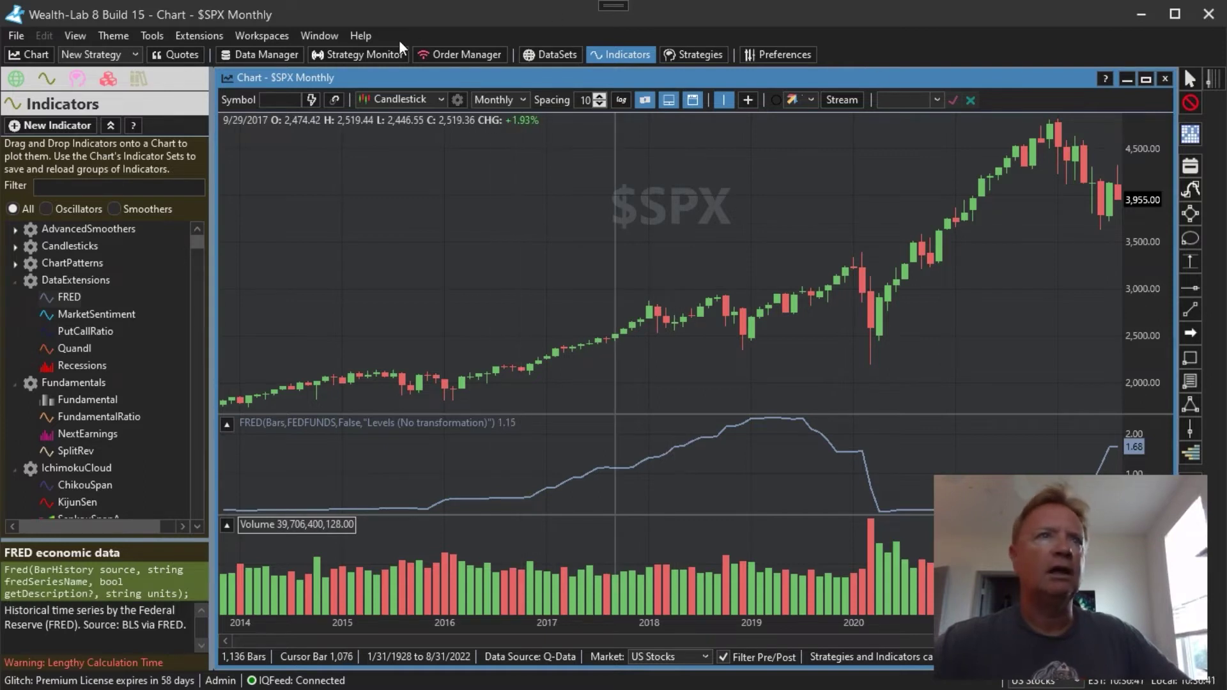
# Open Macro\Fed Fund Rates from the Home Page's Recent Strategies and scroll through its C# code.
pyautogui.click(320, 39)
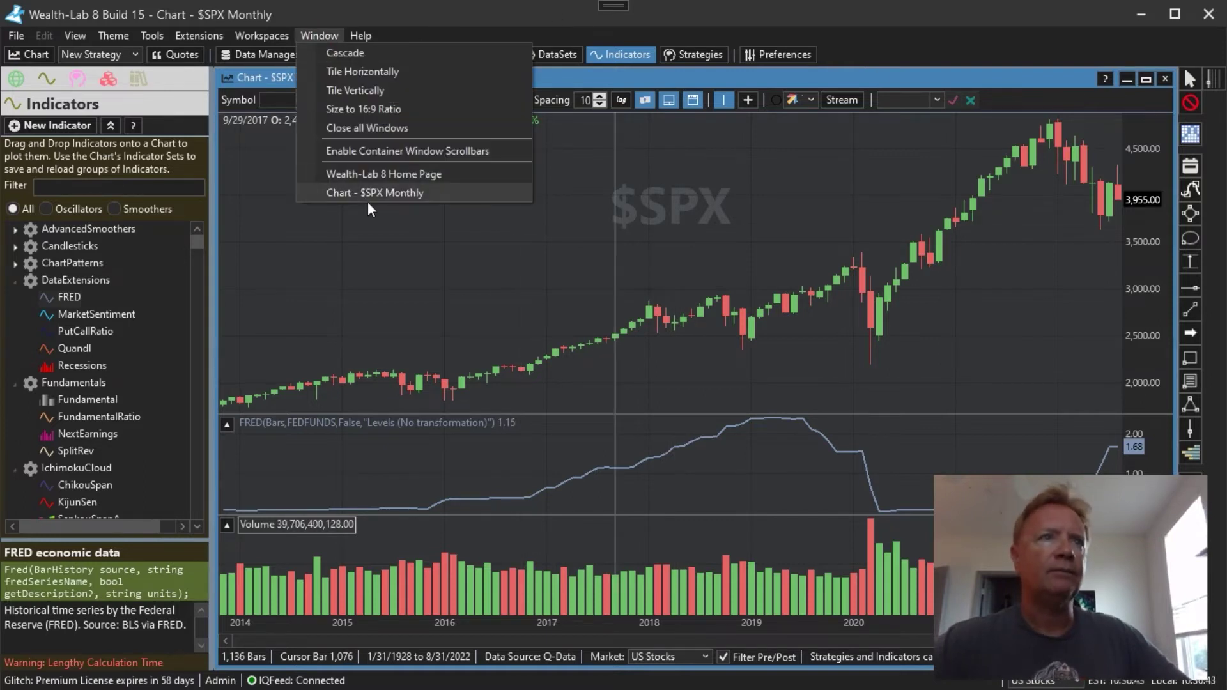
pyautogui.click(380, 175)
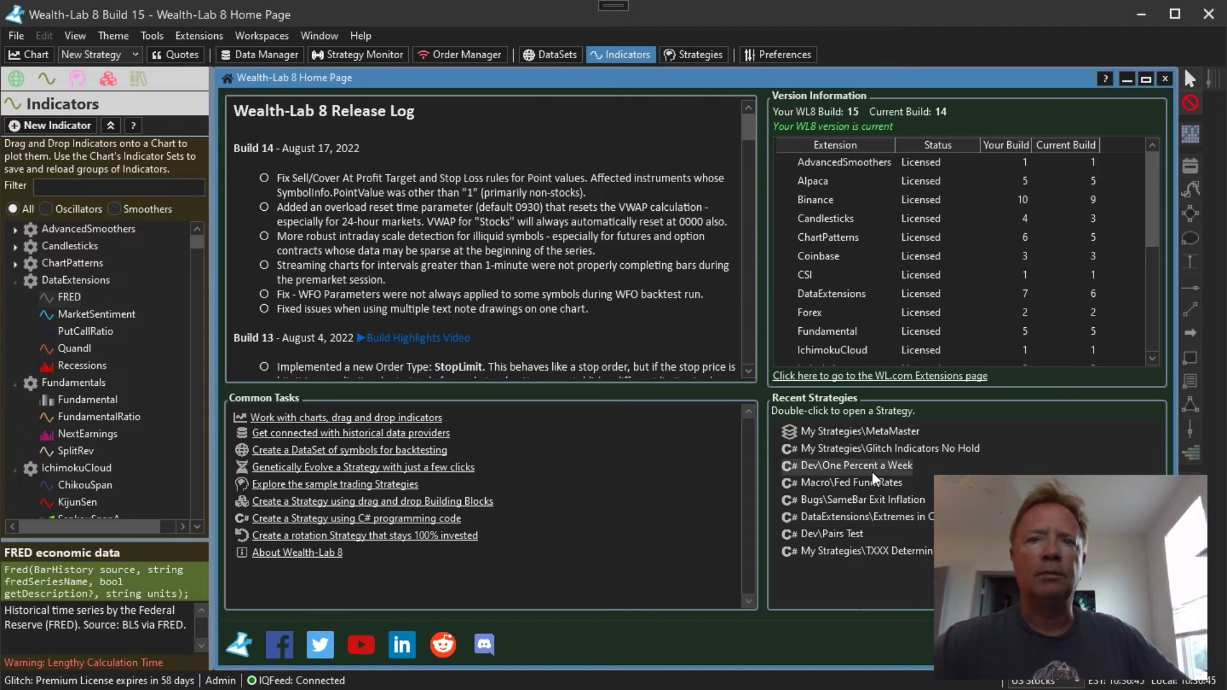
pyautogui.doubleClick(840, 484)
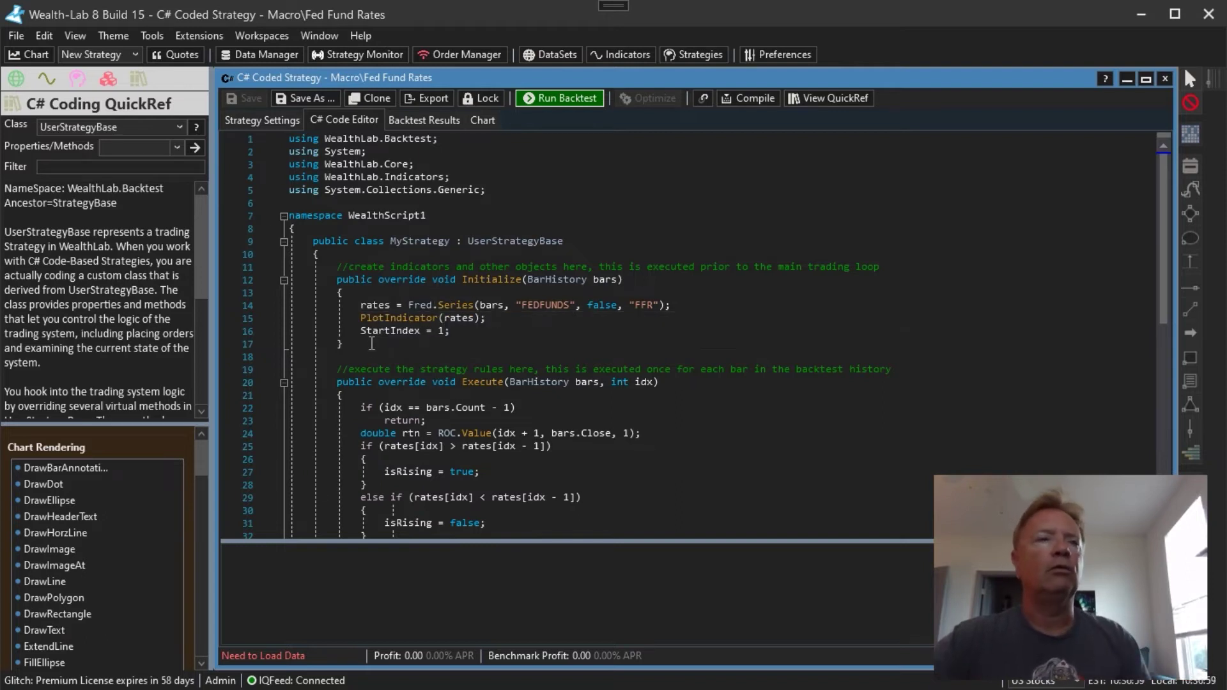
pyautogui.scroll(-3, 709, 336)
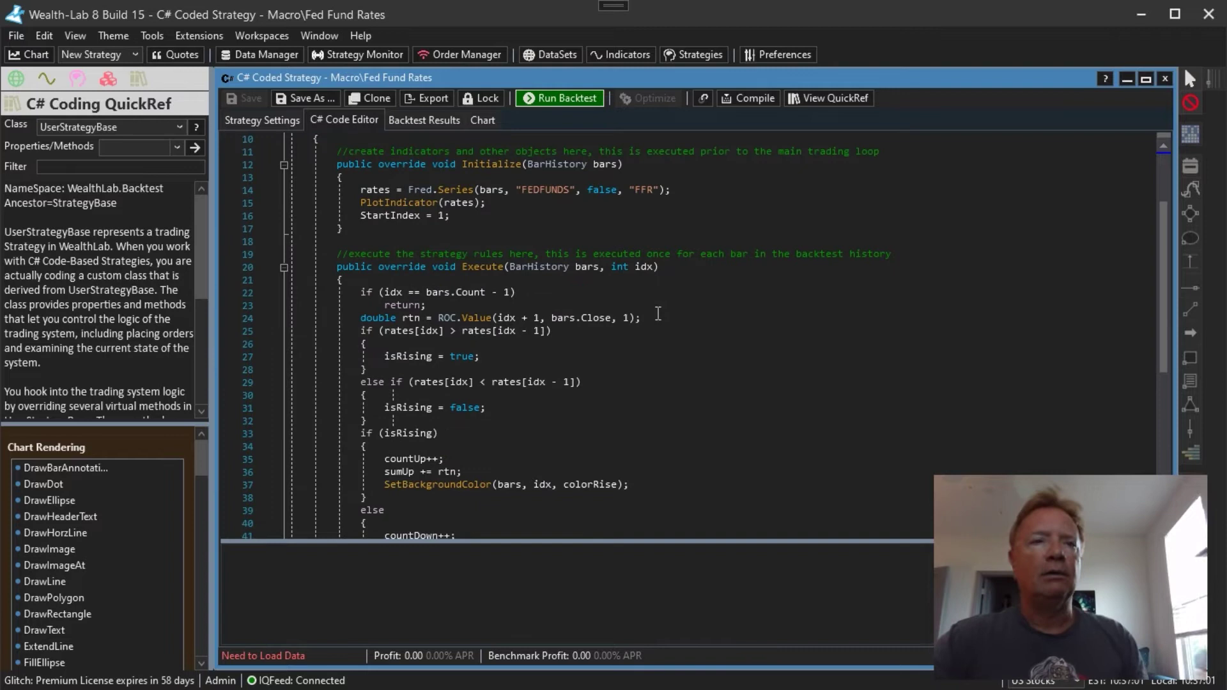
pyautogui.scroll(-1, 710, 270)
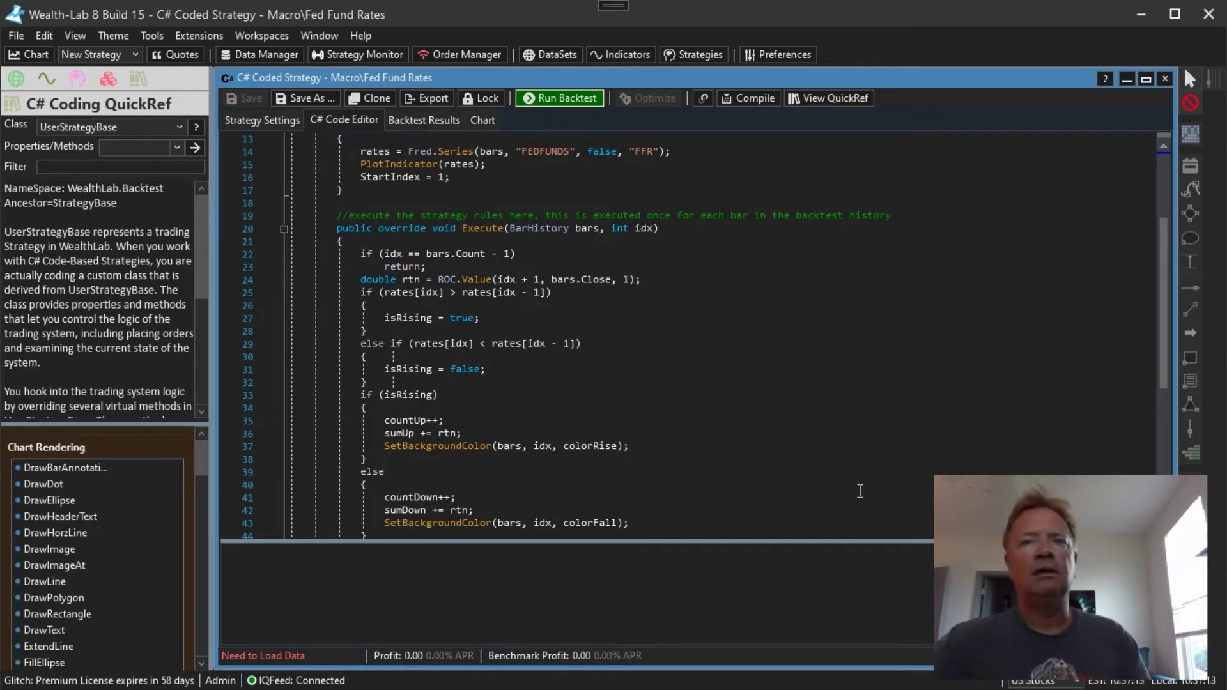
pyautogui.scroll(-1, 625, 244)
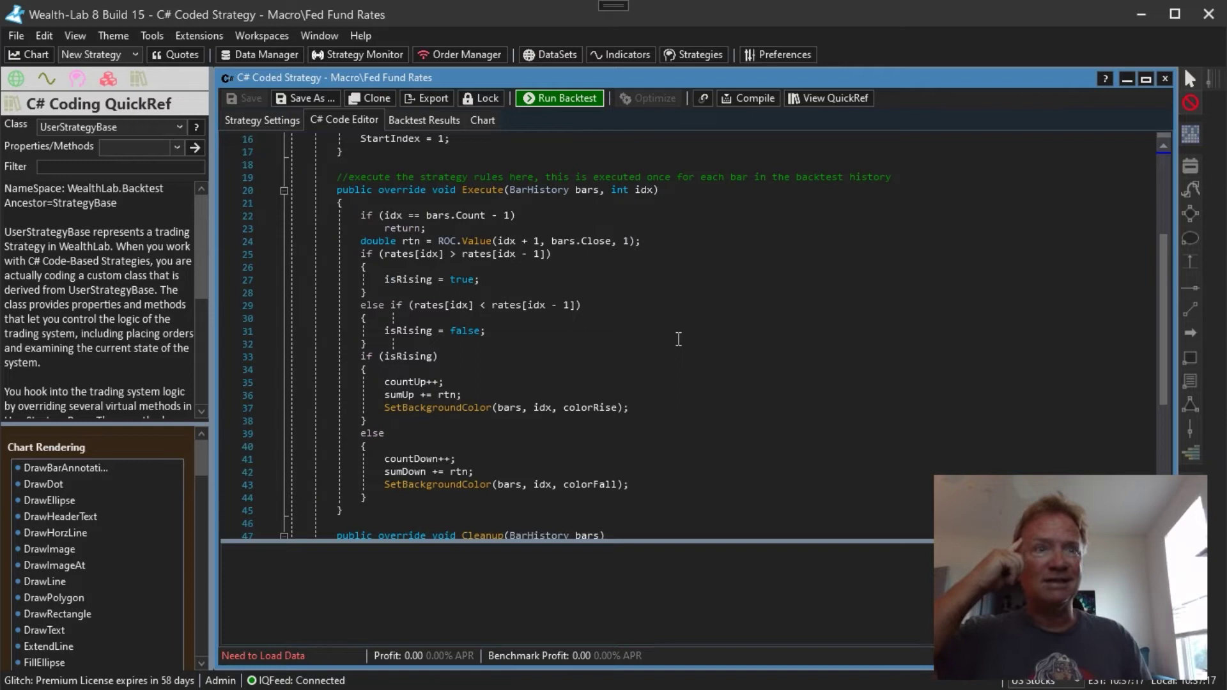
pyautogui.scroll(-8, 738, 288)
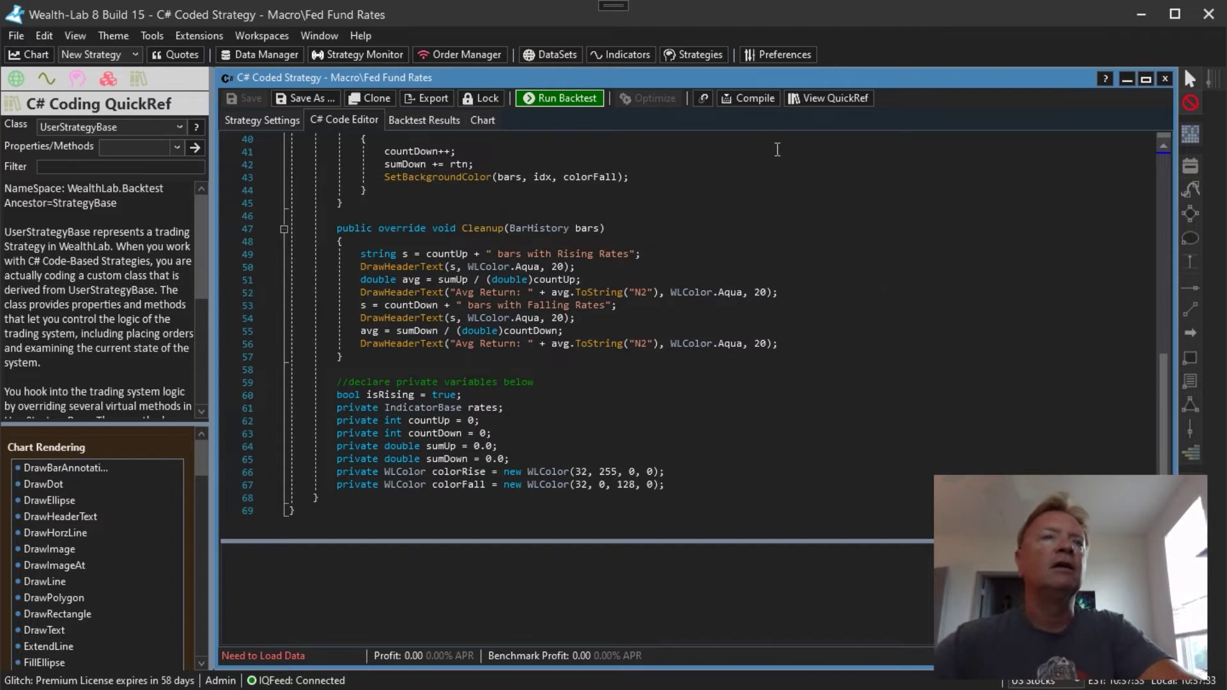
# Run the Fed Fund Rates backtest and view the rising/falling-rate shading on the $SPX chart.
pyautogui.click(561, 98)
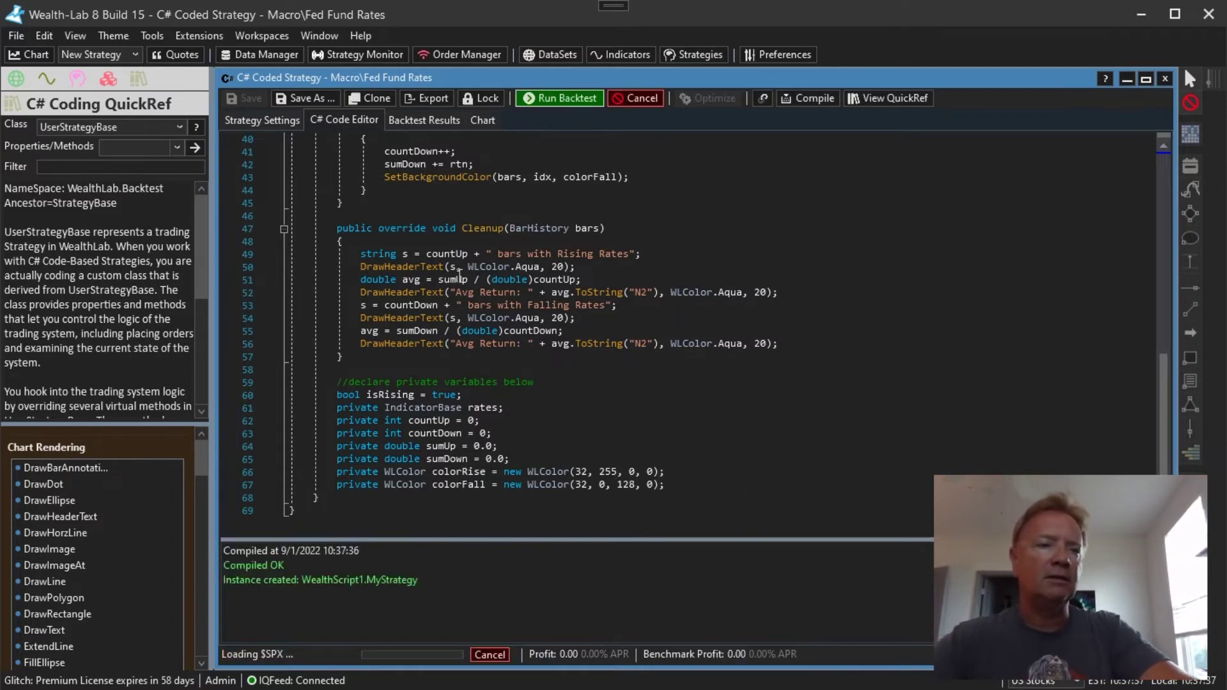
pyautogui.moveTo(459, 274)
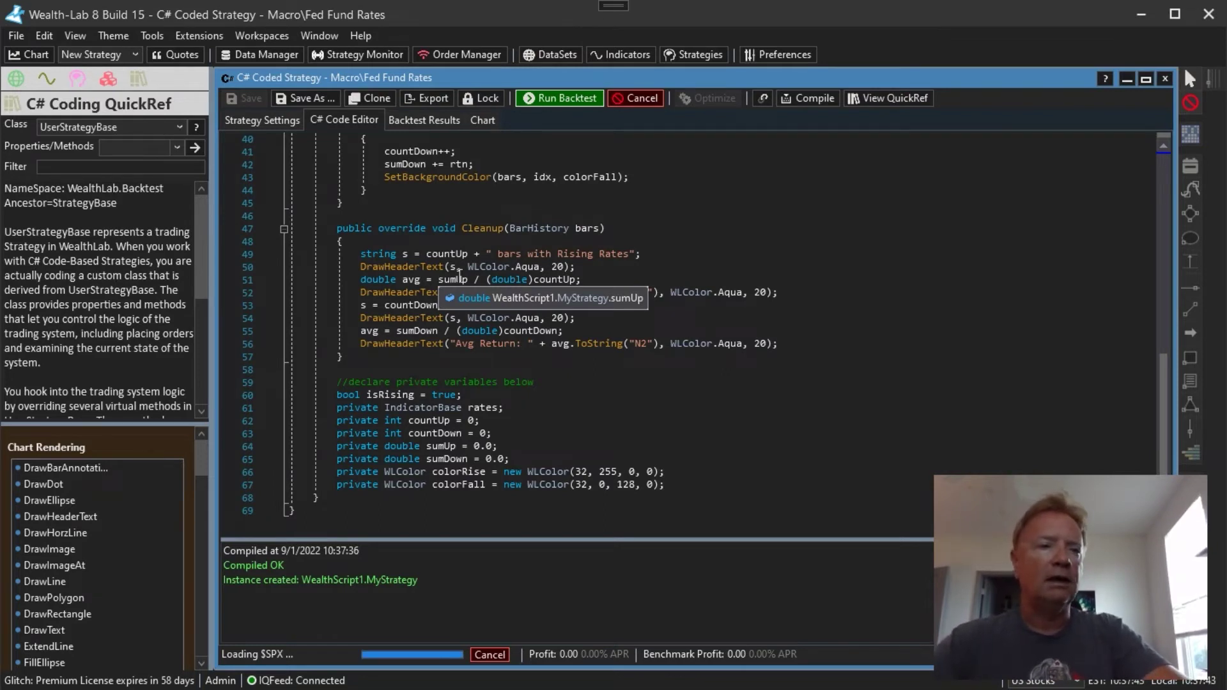
pyautogui.moveTo(515, 272)
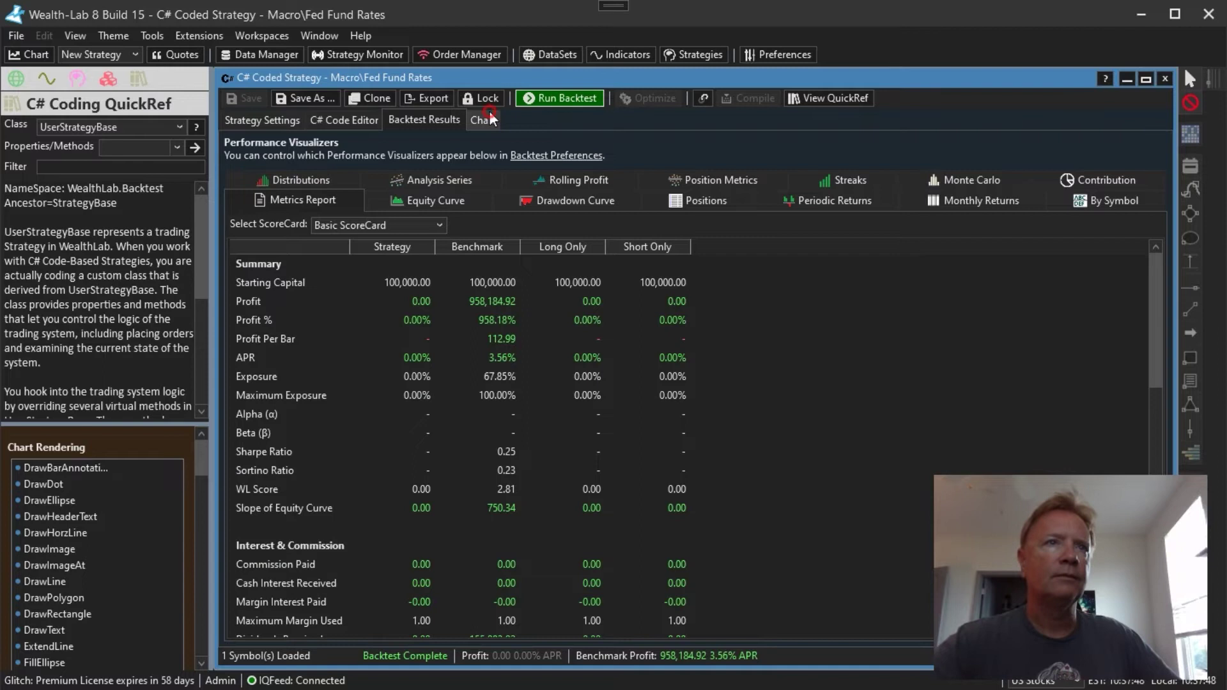
pyautogui.click(487, 119)
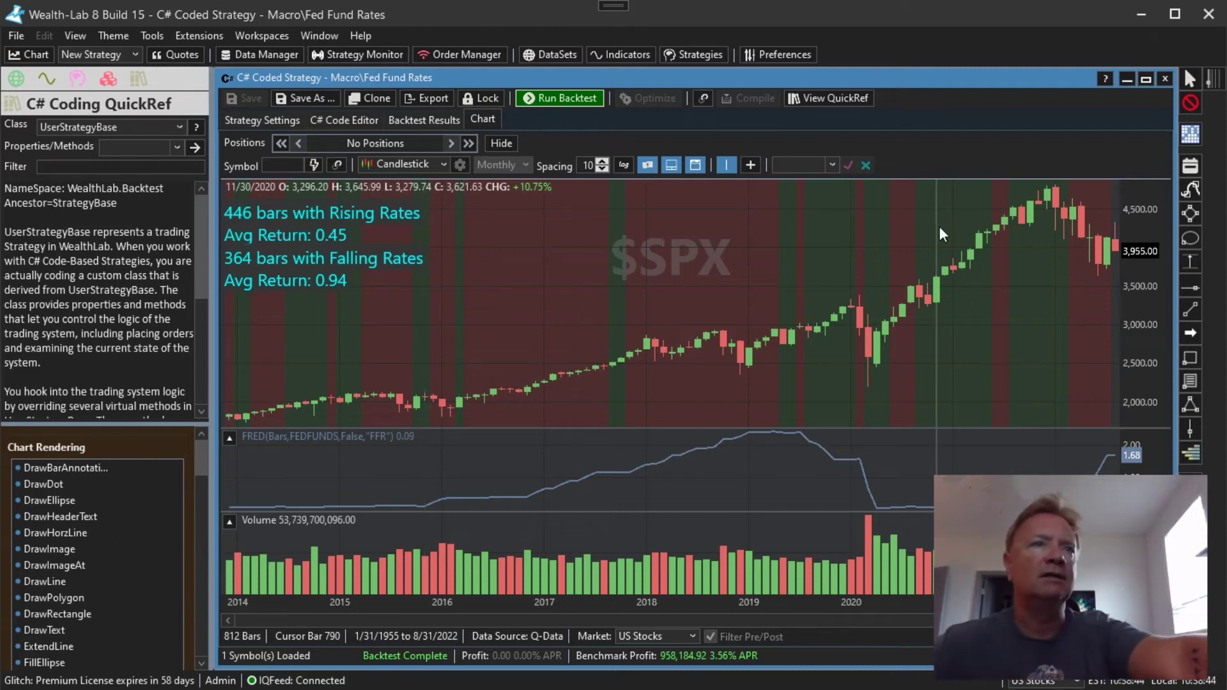
# Return to the Fed Fund Rates strategy settings and switch position sizing to Advanced Pos Sizer.
pyautogui.click(319, 36)
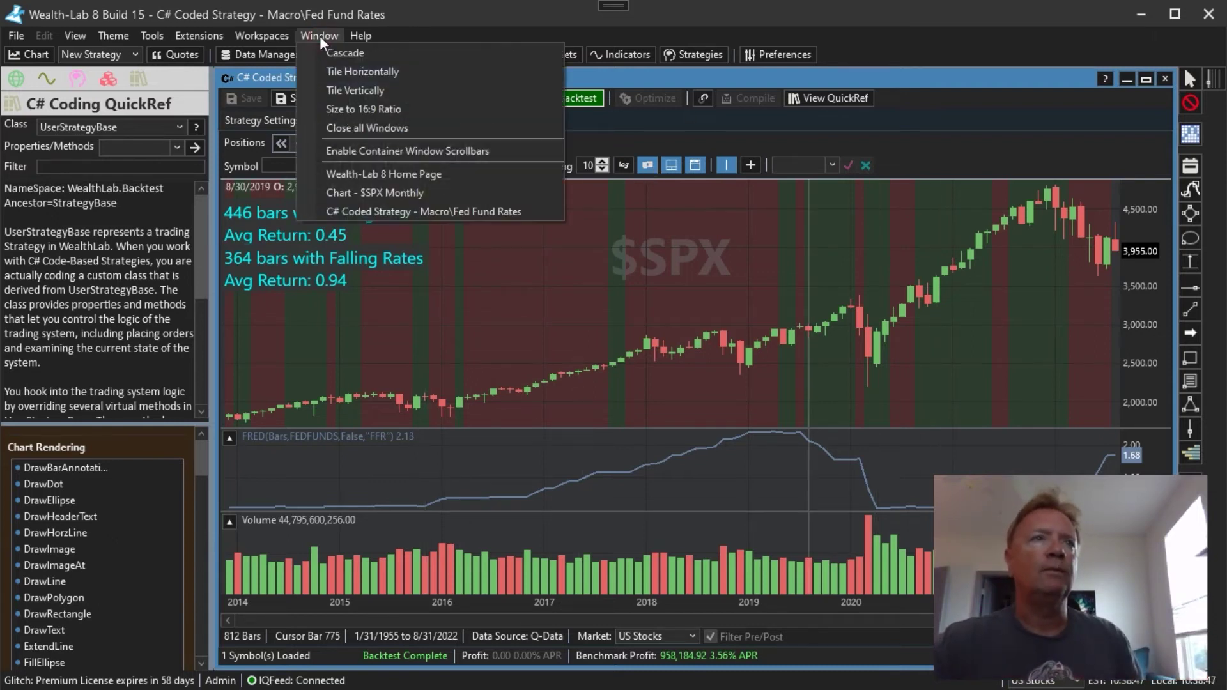
pyautogui.click(420, 211)
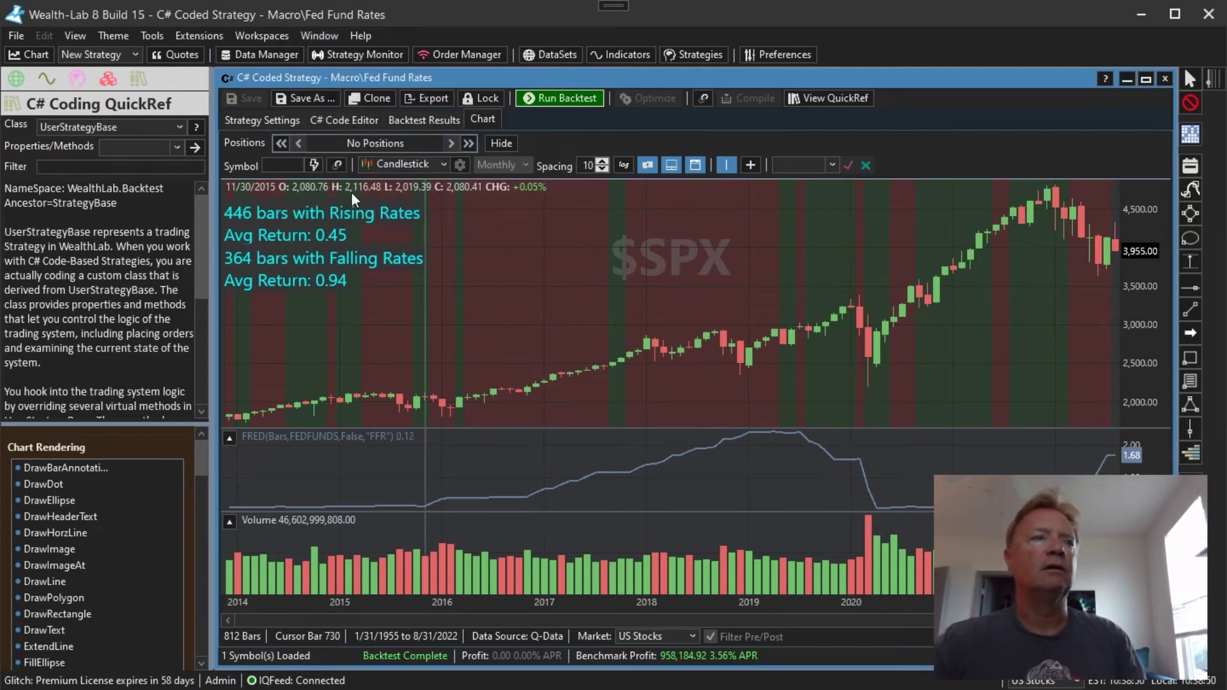
pyautogui.click(271, 125)
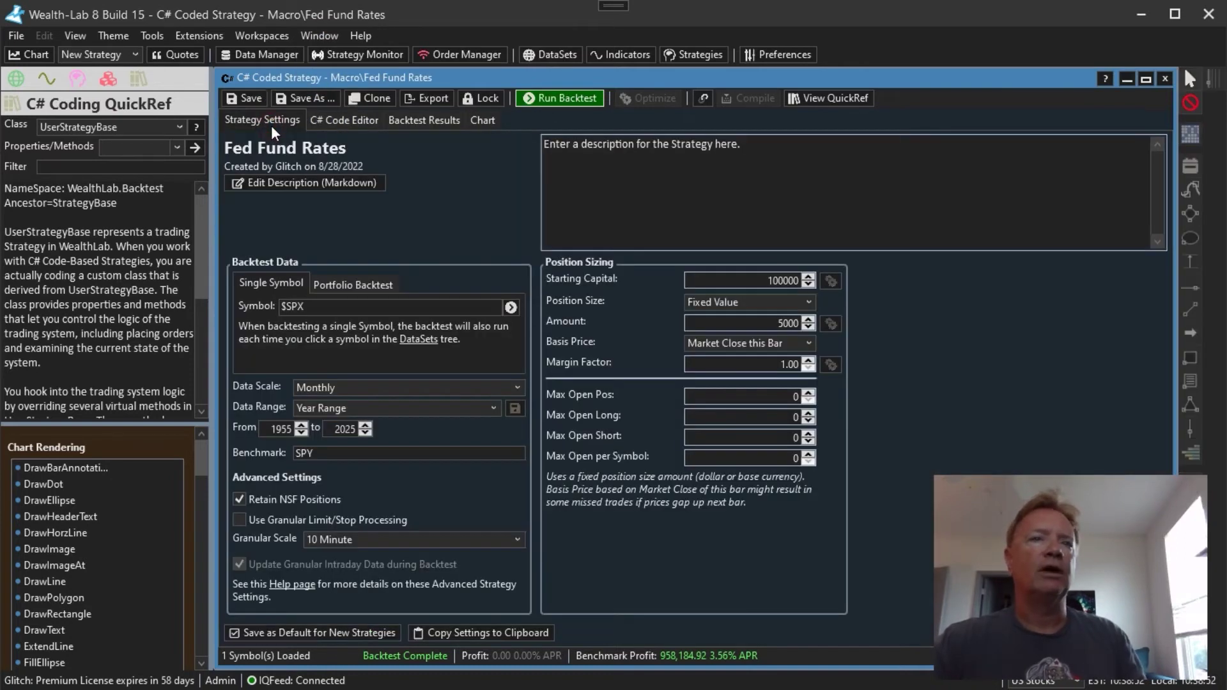
pyautogui.click(732, 312)
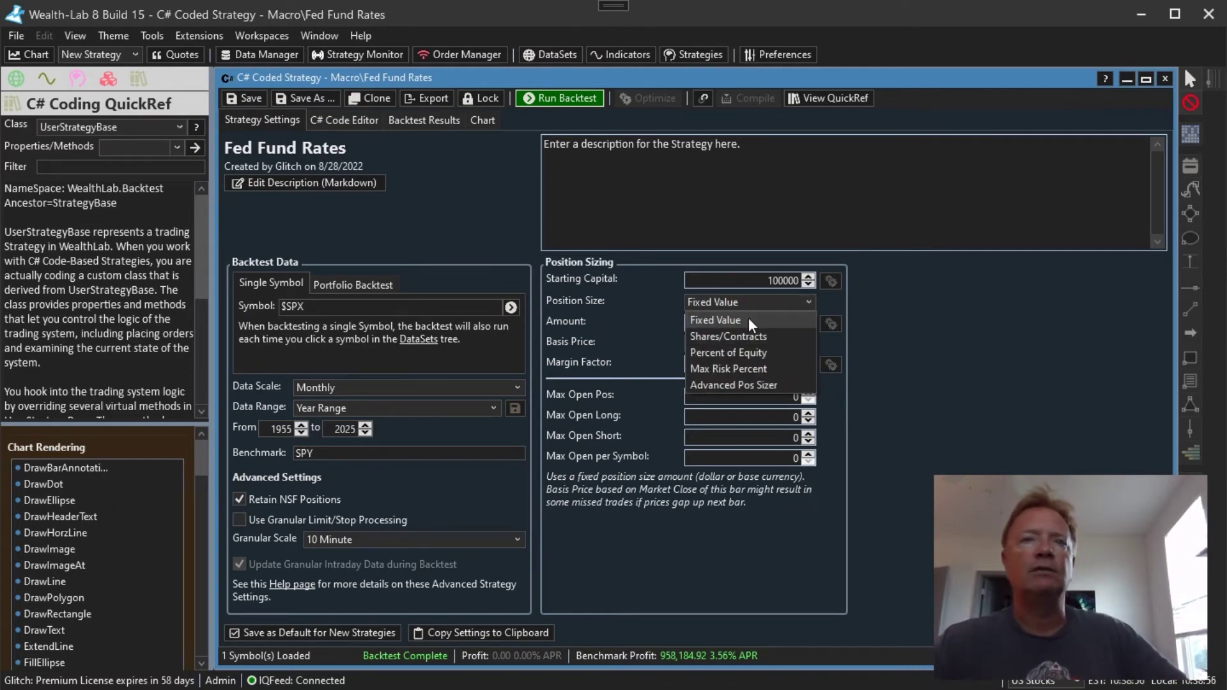
pyautogui.click(749, 319)
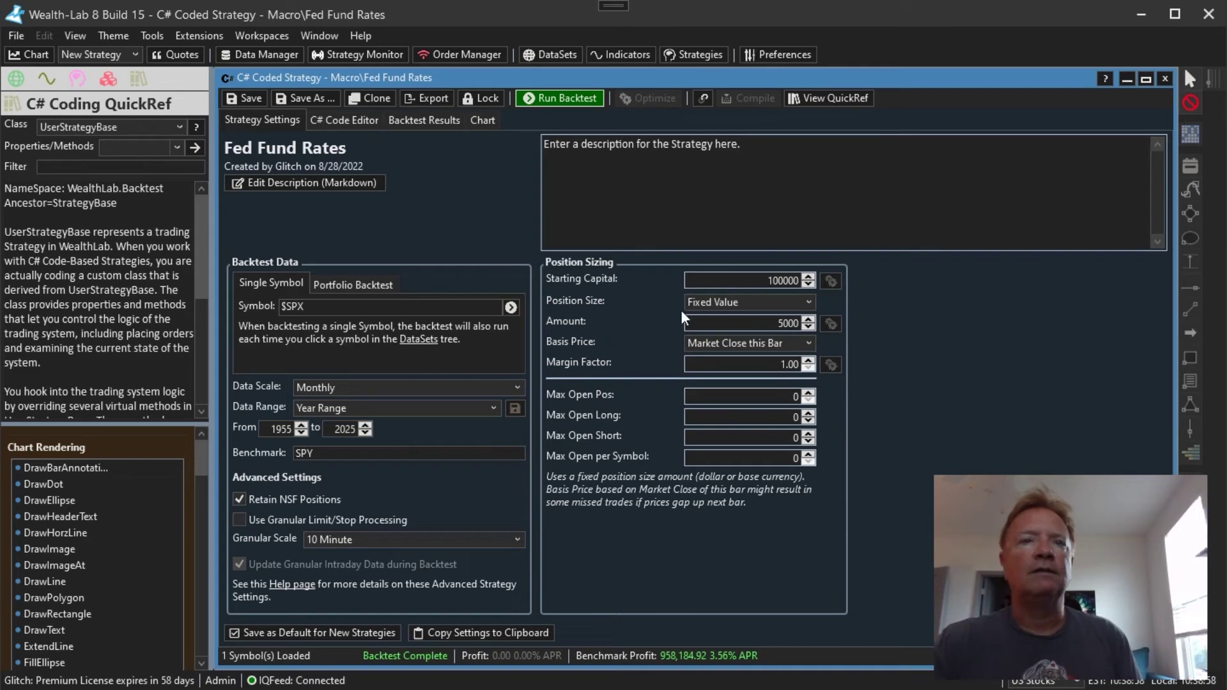
pyautogui.click(722, 308)
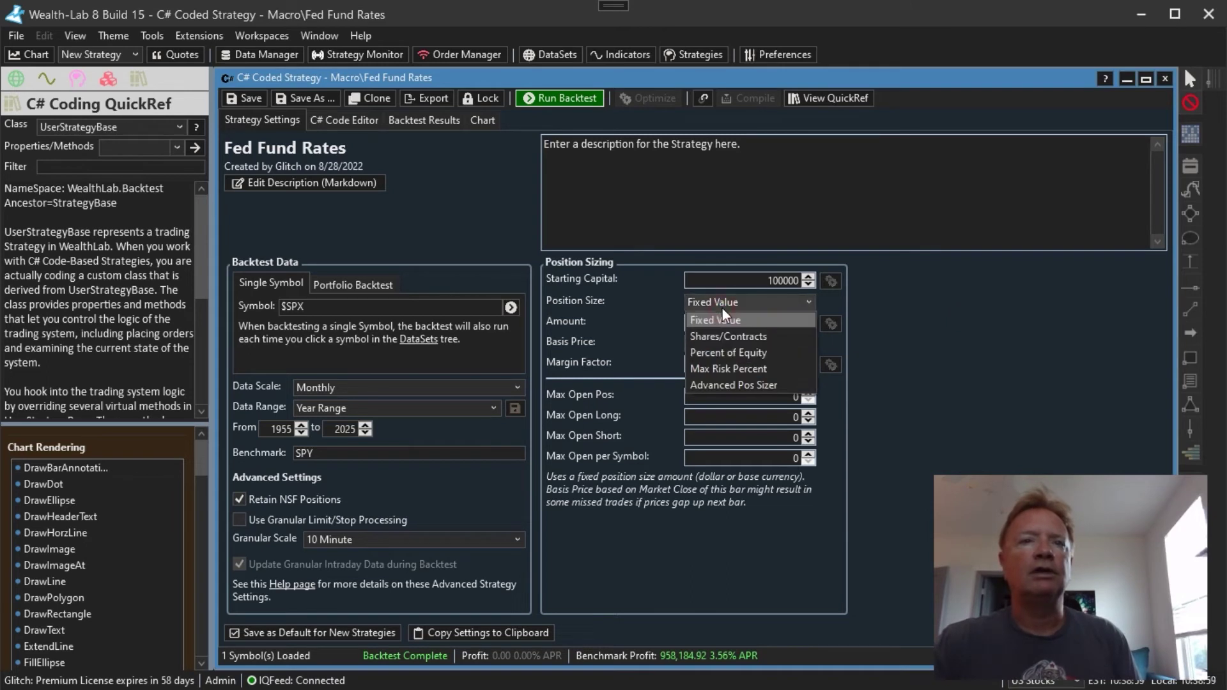
pyautogui.click(729, 385)
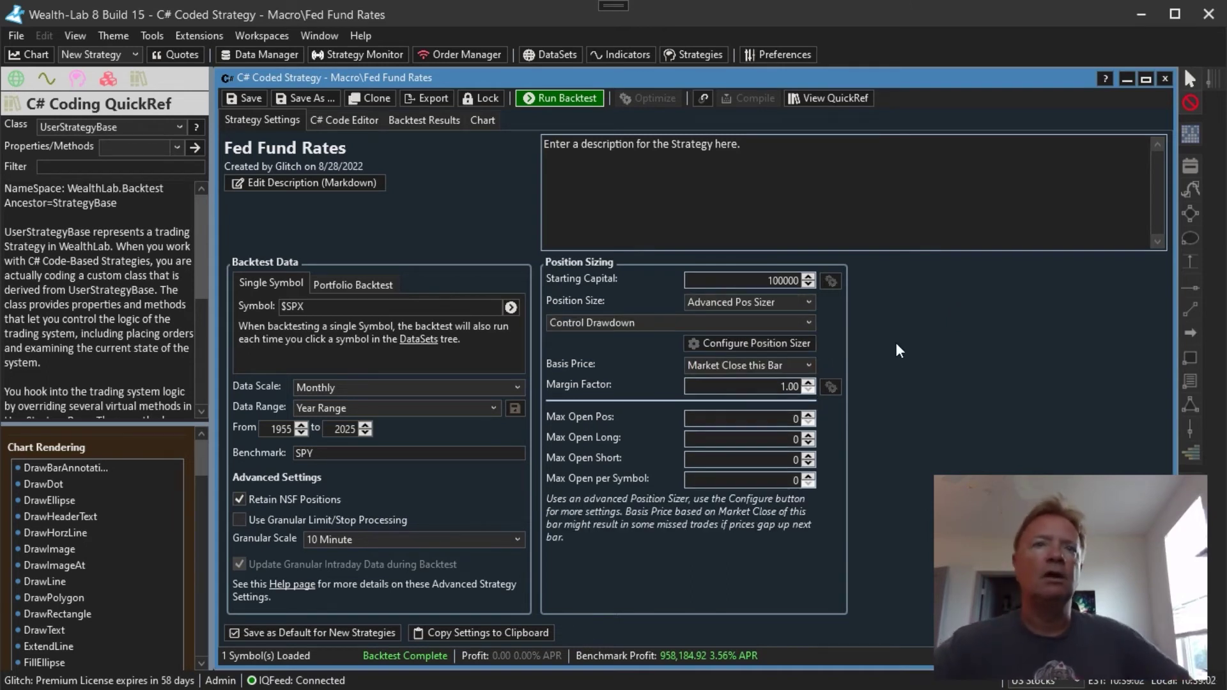
# Choose the Rising/Falling Rates position sizer and bring up its configuration.
pyautogui.click(636, 324)
pyautogui.moveTo(807, 458); pyautogui.dragTo(809, 557)
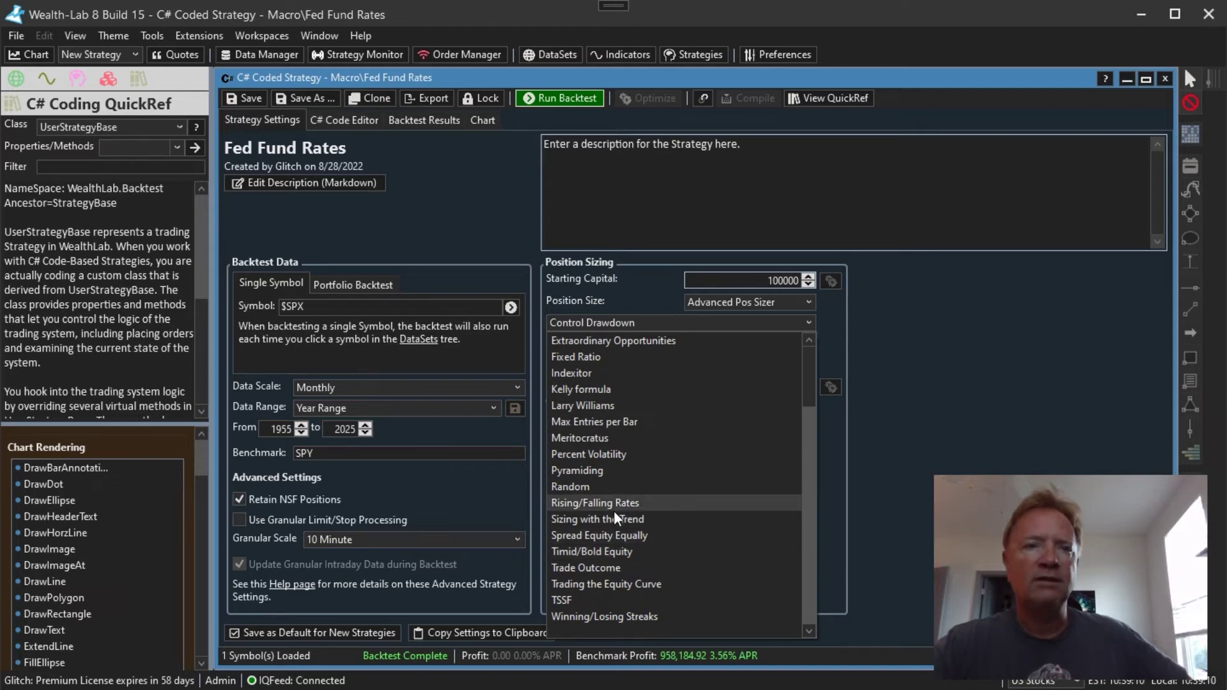
pyautogui.click(627, 502)
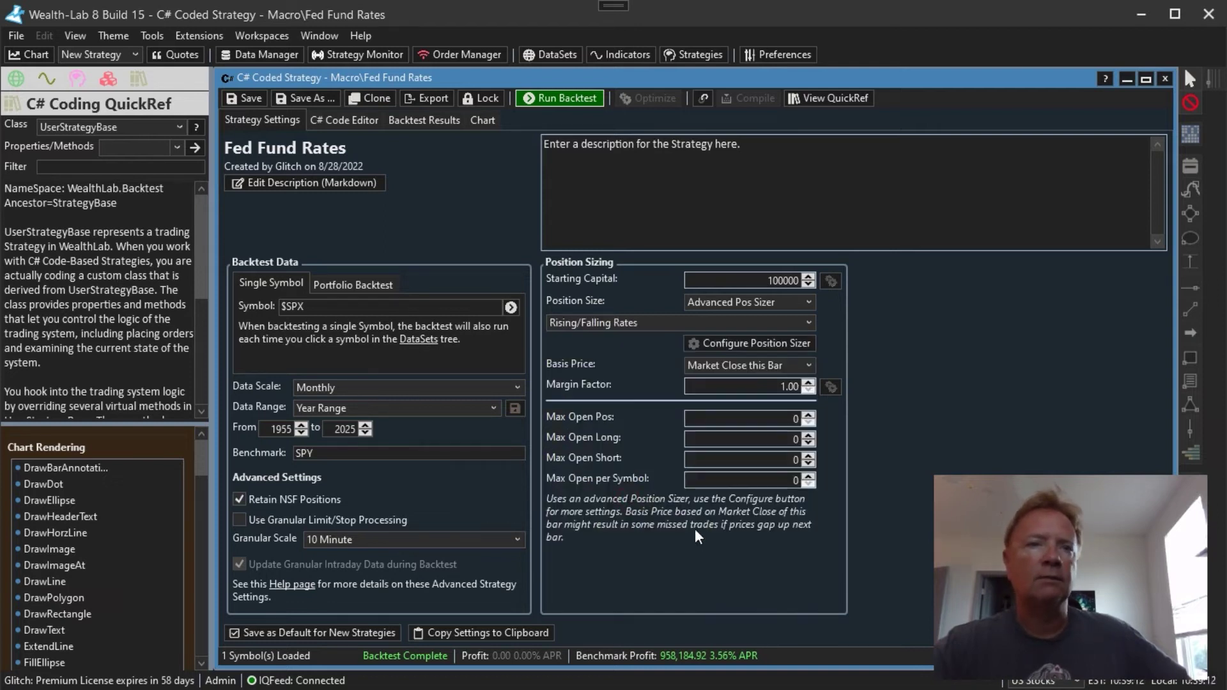
pyautogui.click(723, 347)
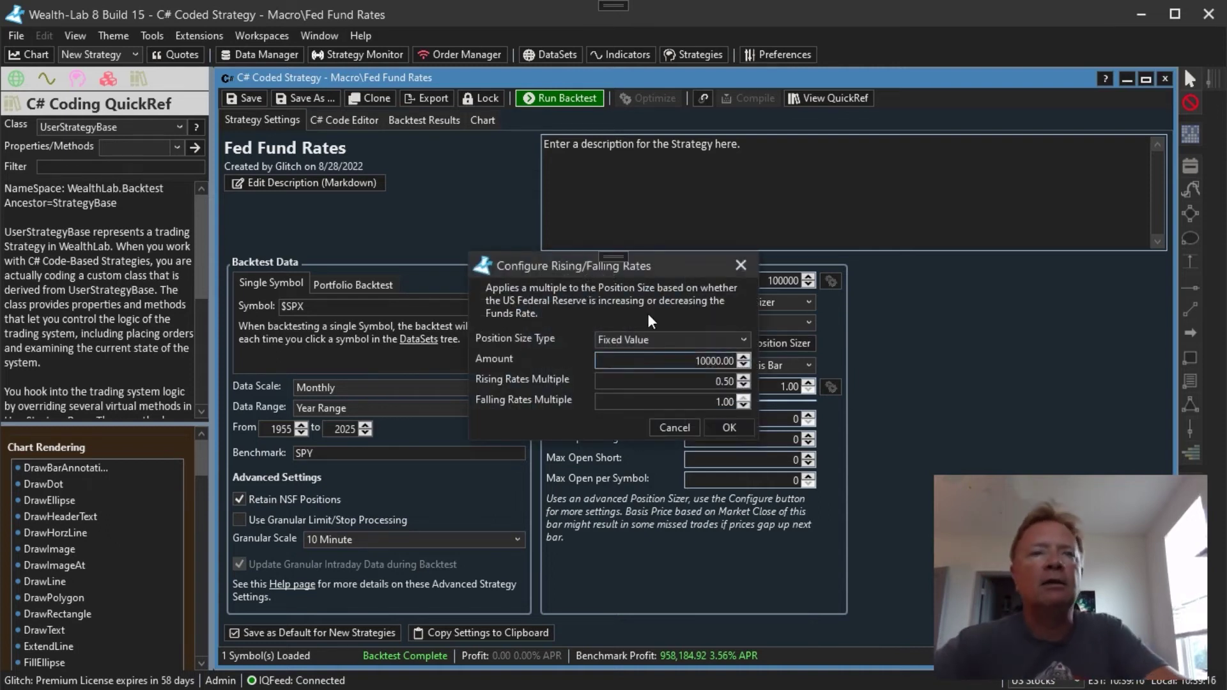
# Set the sizer to Percent of Equity with Amount 10, step through the rate multiples, then cancel.
pyautogui.click(658, 338)
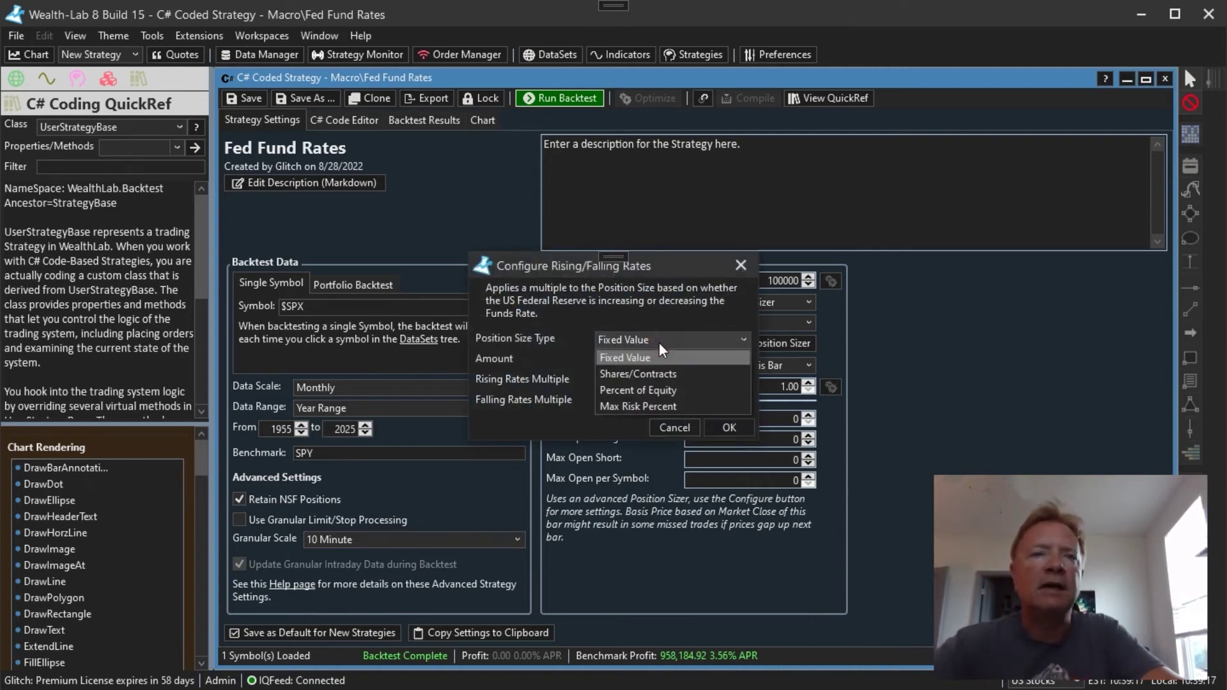
pyautogui.click(653, 390)
pyautogui.click(647, 379)
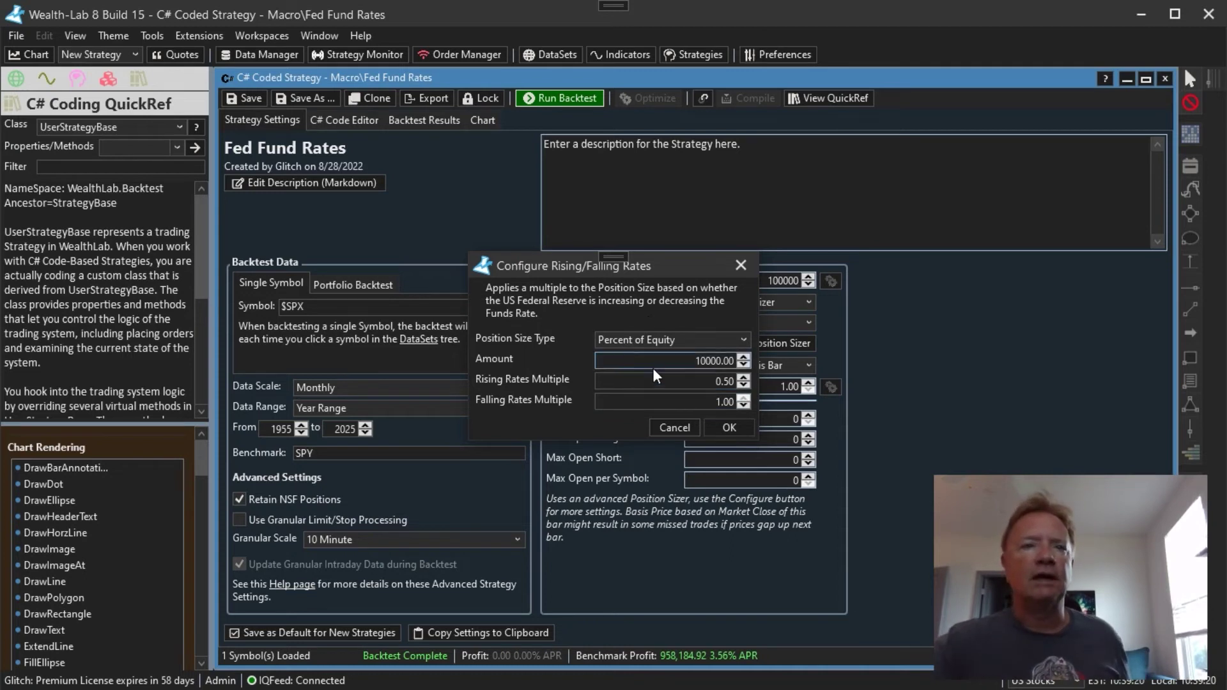
pyautogui.doubleClick(653, 364)
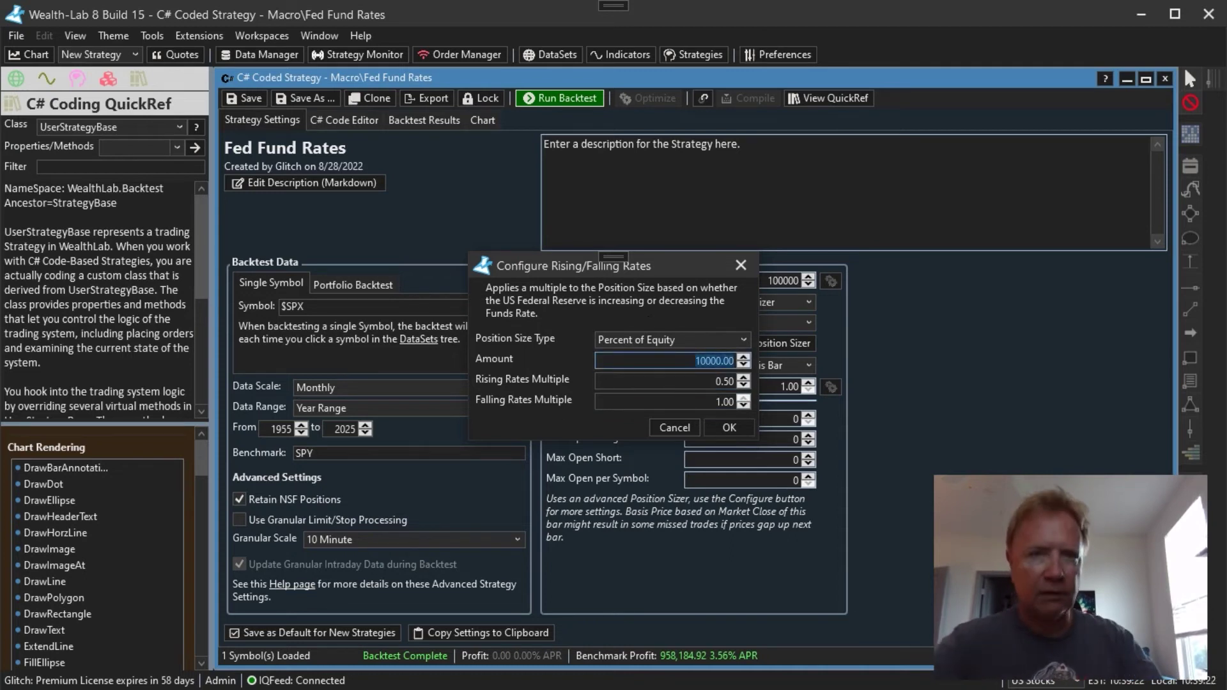
pyautogui.write('10')
pyautogui.press('Tab')
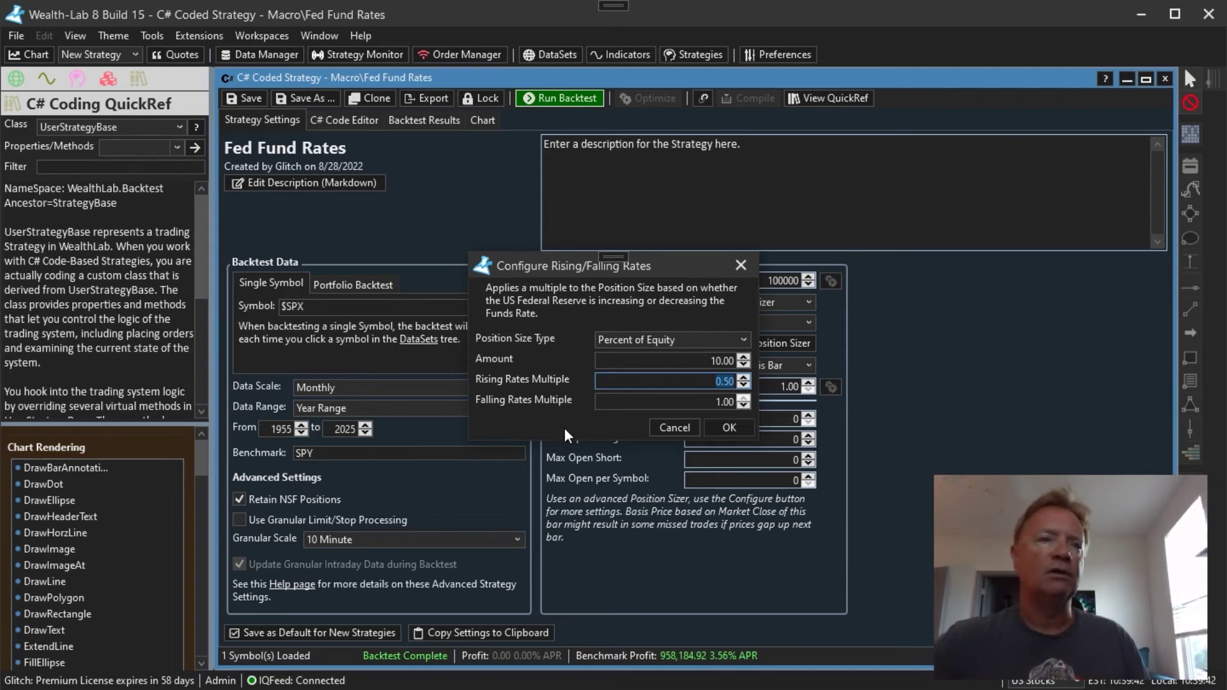
pyautogui.click(677, 401)
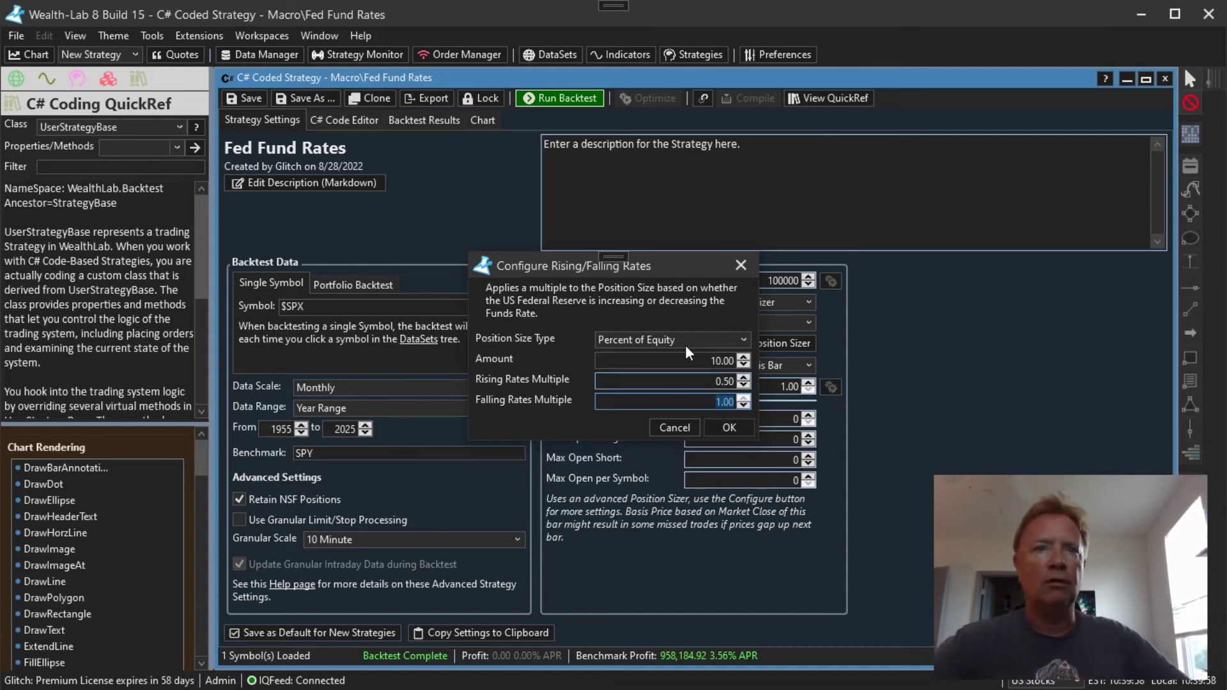
pyautogui.click(674, 427)
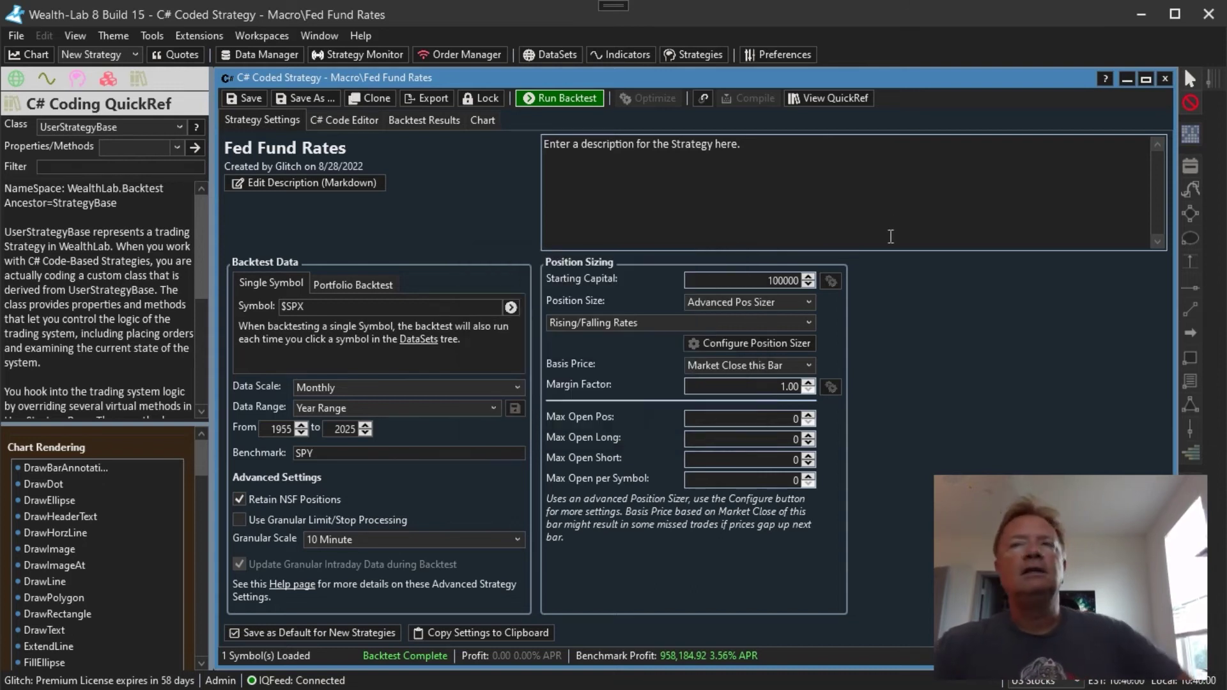
# Bring the $SPX Monthly chart forward and add DataExtensions > Recessions as a red histogram pane.
pyautogui.click(327, 32)
pyautogui.click(402, 193)
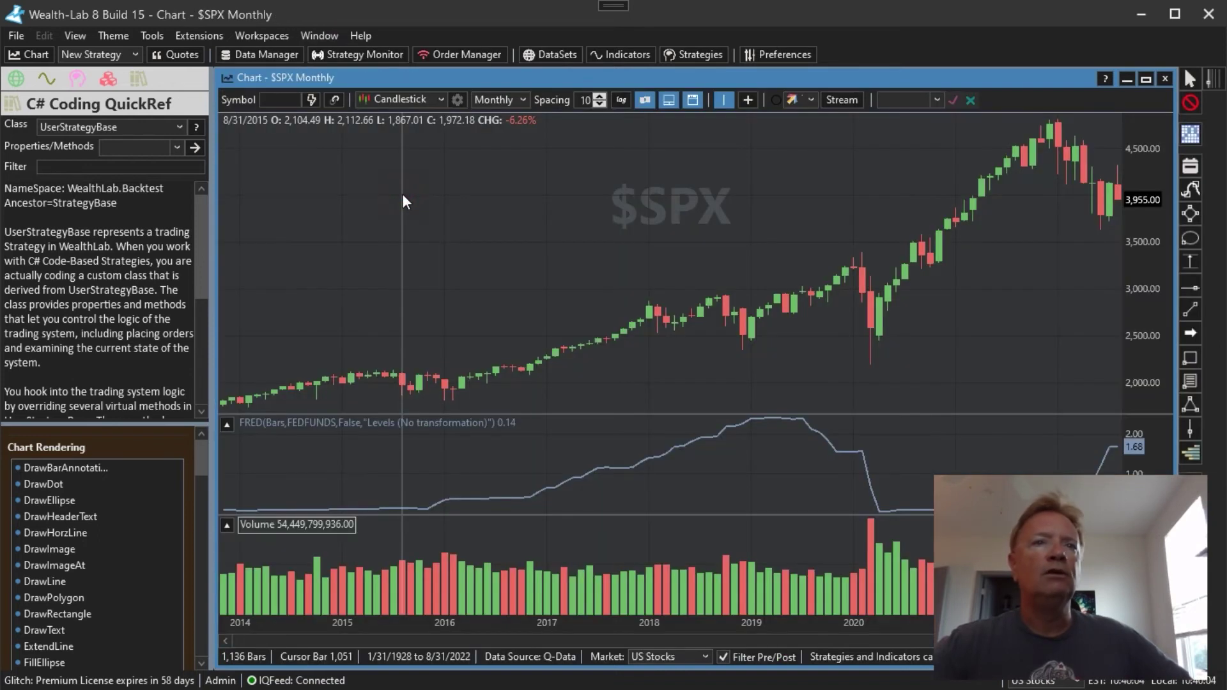
pyautogui.click(69, 72)
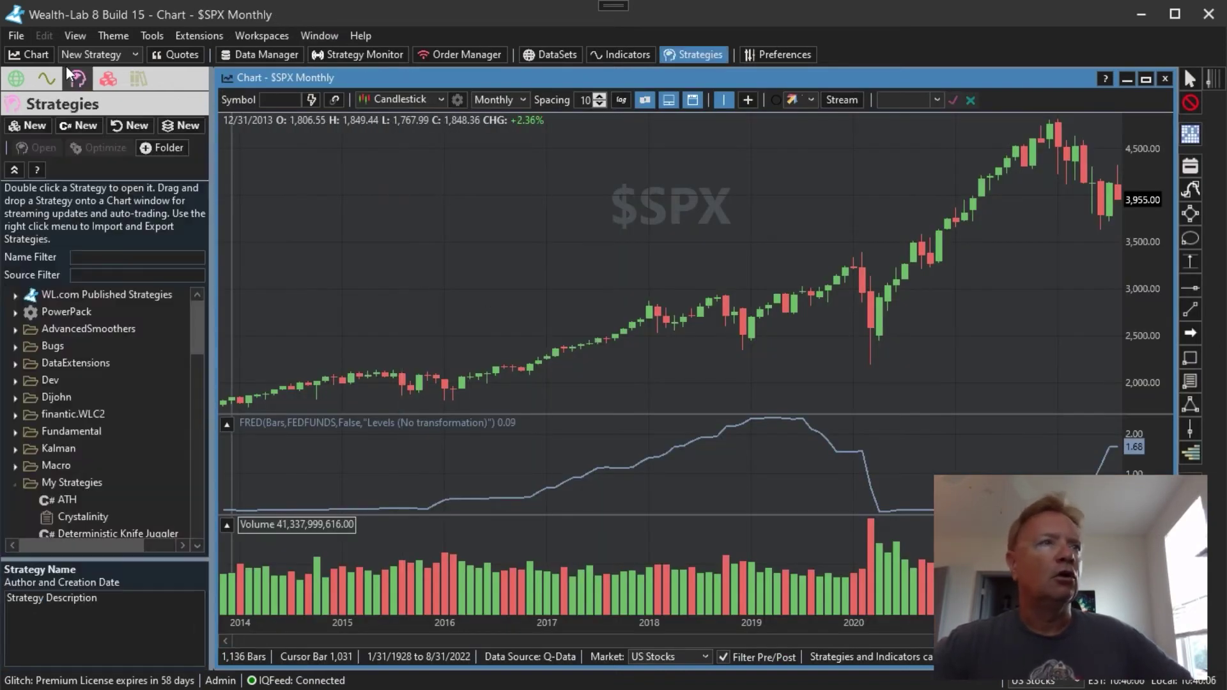
pyautogui.click(46, 78)
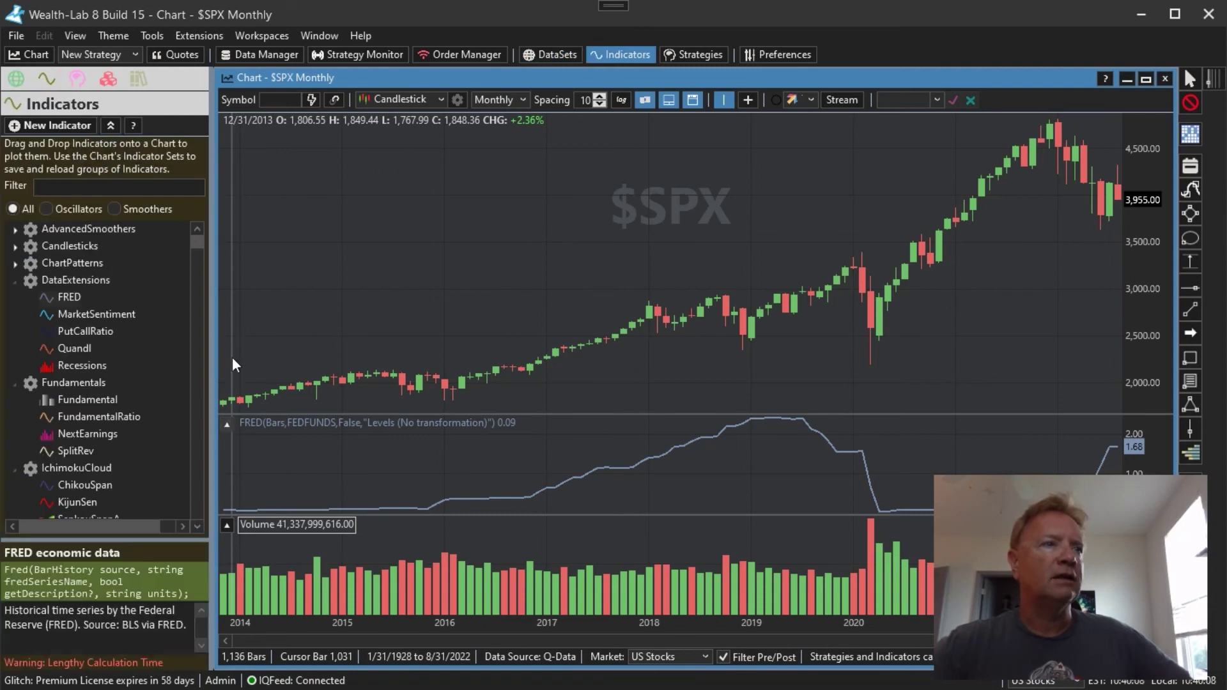
pyautogui.click(84, 365)
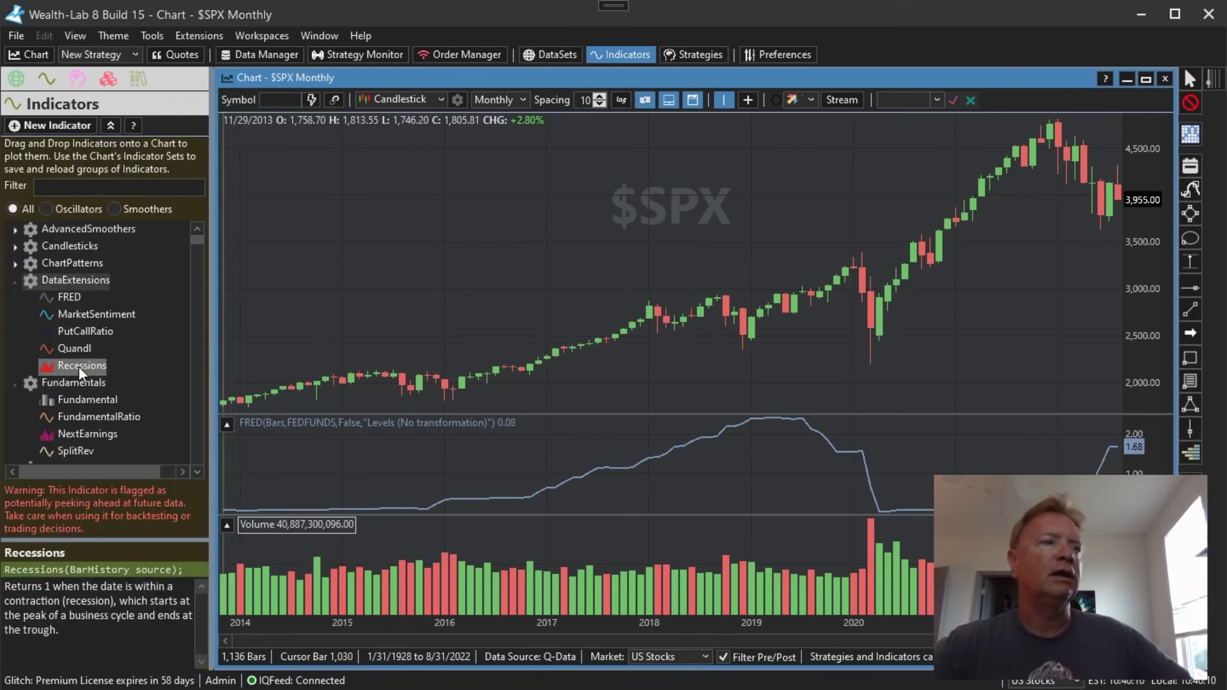
pyautogui.moveTo(79, 366); pyautogui.dragTo(524, 228)
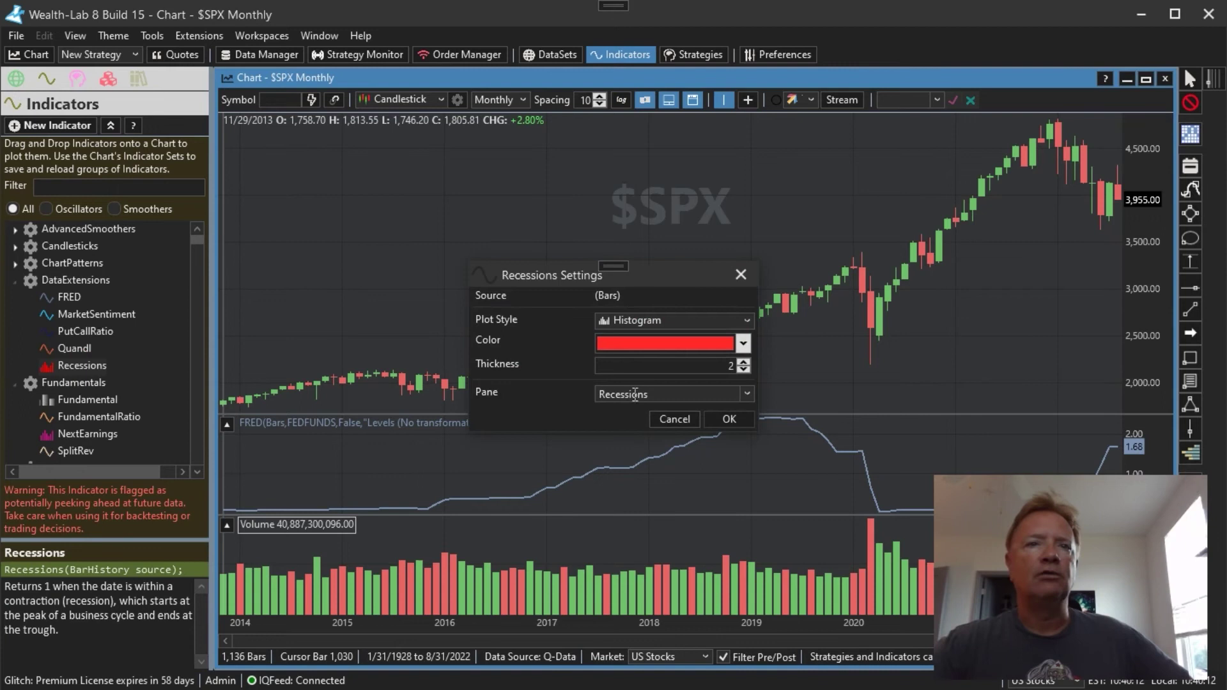
pyautogui.click(729, 419)
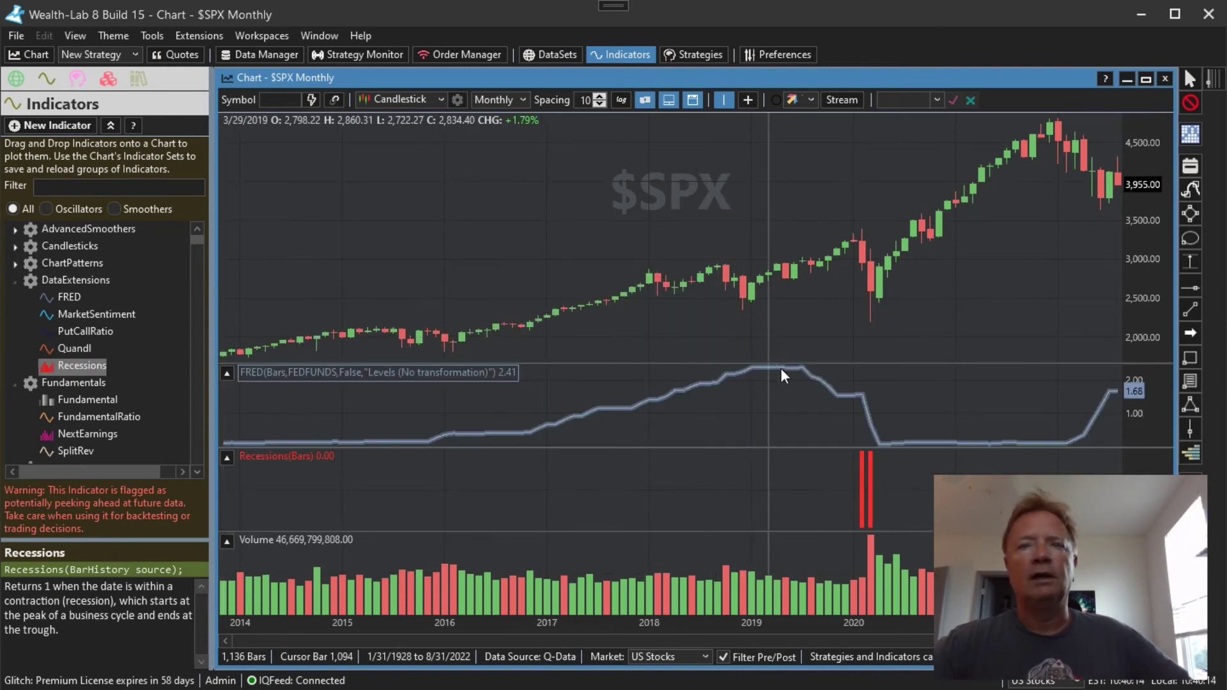
# Pan the chart back from 2009–2015 to the 1970s and read the Recessions indicator description.
pyautogui.moveTo(745, 495); pyautogui.dragTo(1131, 449)
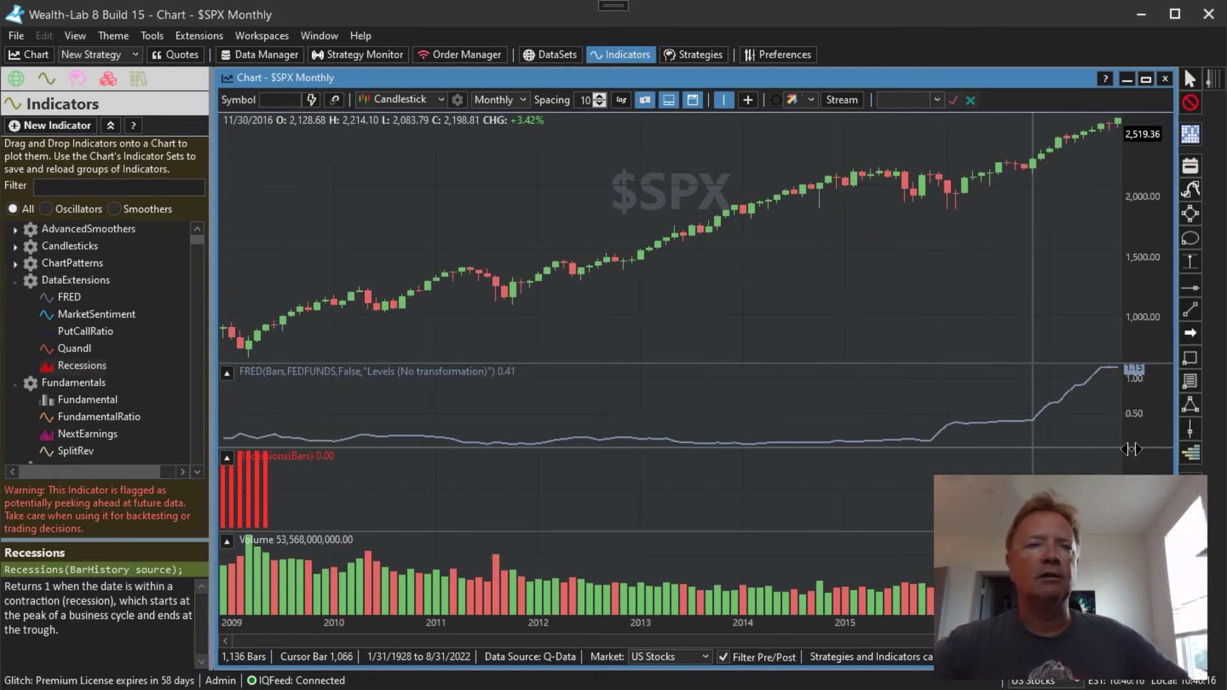
pyautogui.scroll(-4, 708, 231)
pyautogui.hscroll(-10, 599, 450)
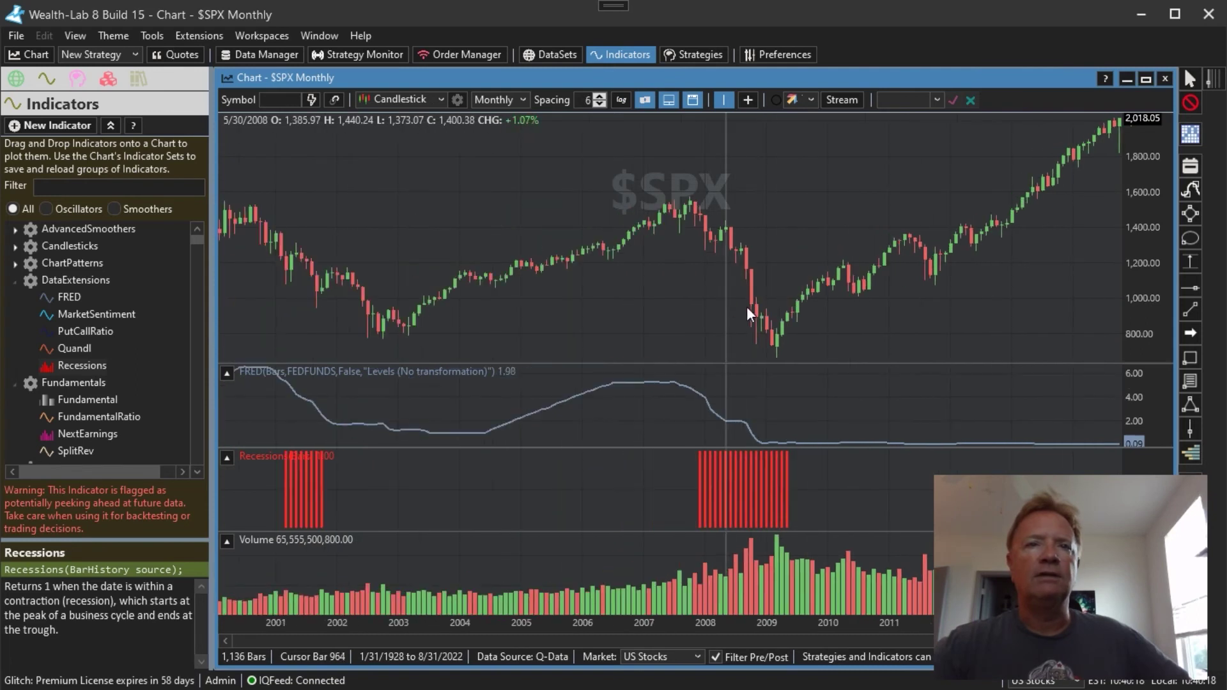
pyautogui.scroll(-1, 746, 305)
pyautogui.hscroll(-6, 772, 320)
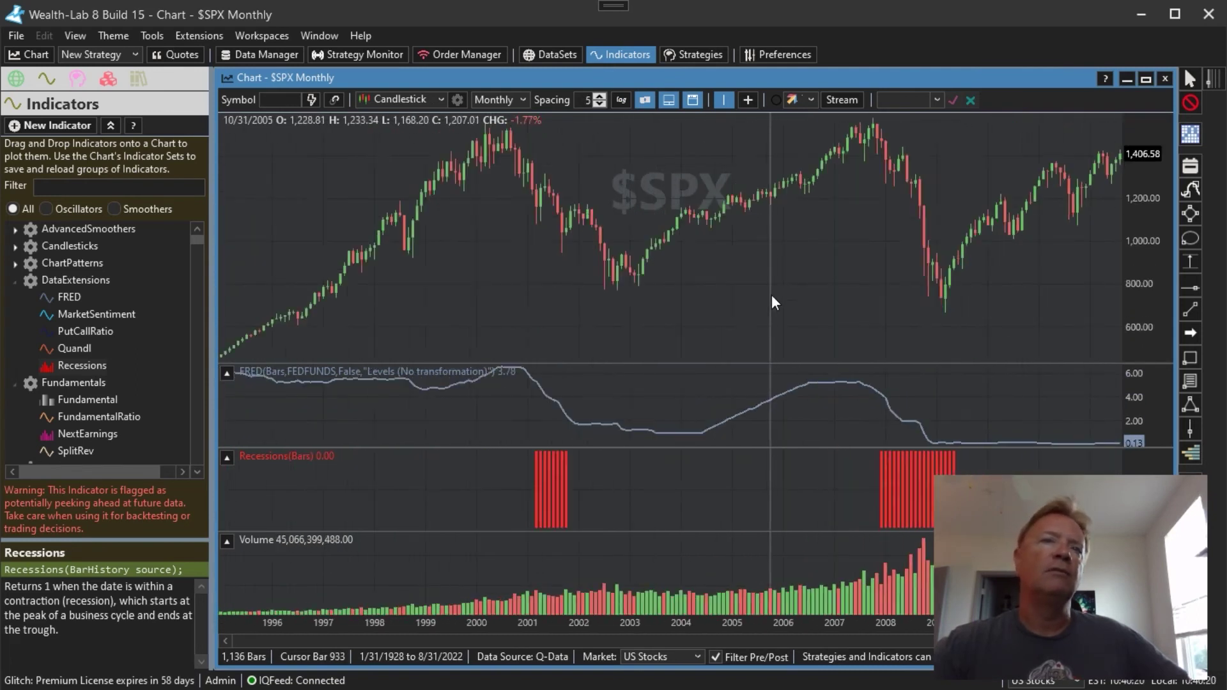
pyautogui.scroll(-1, 772, 302)
pyautogui.moveTo(444, 301); pyautogui.dragTo(925, 271)
pyautogui.moveTo(562, 288); pyautogui.dragTo(880, 276)
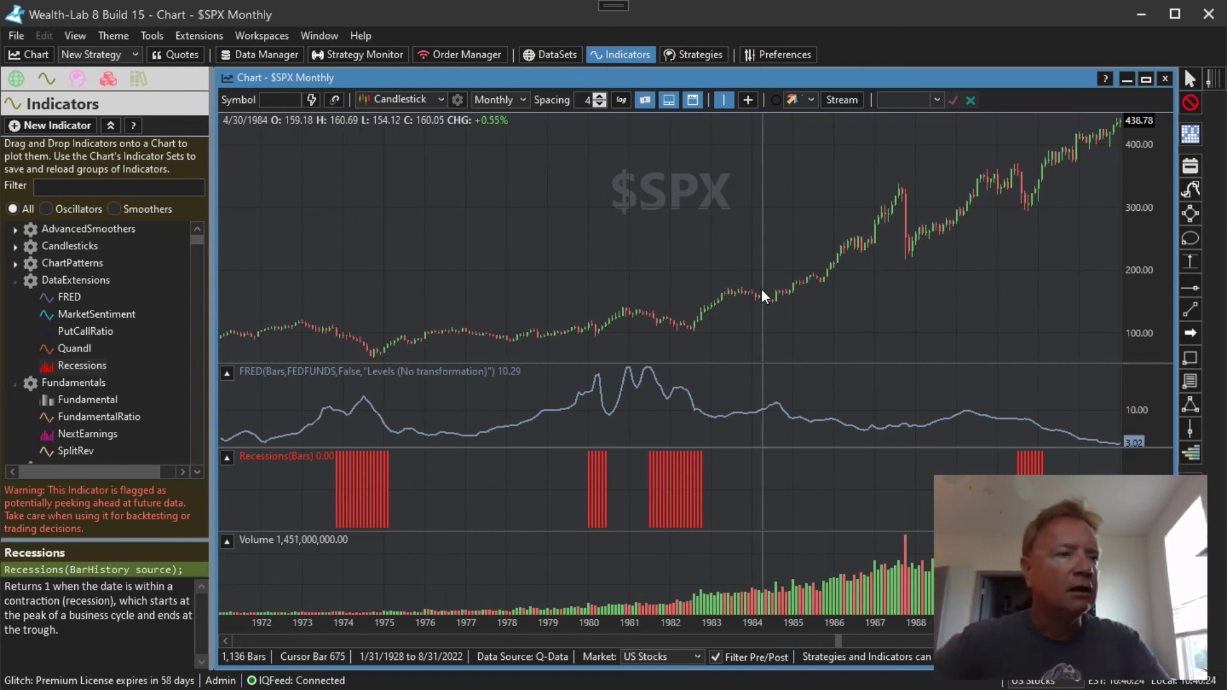
pyautogui.click(93, 367)
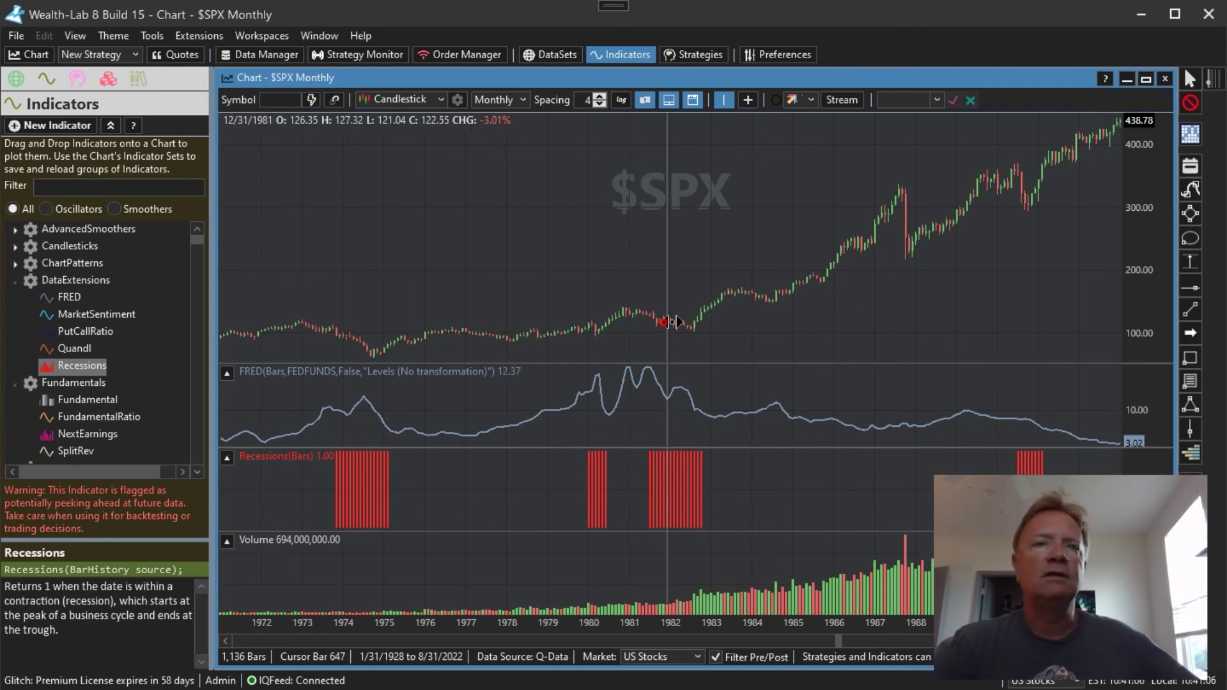
pyautogui.scroll(3, 703, 275)
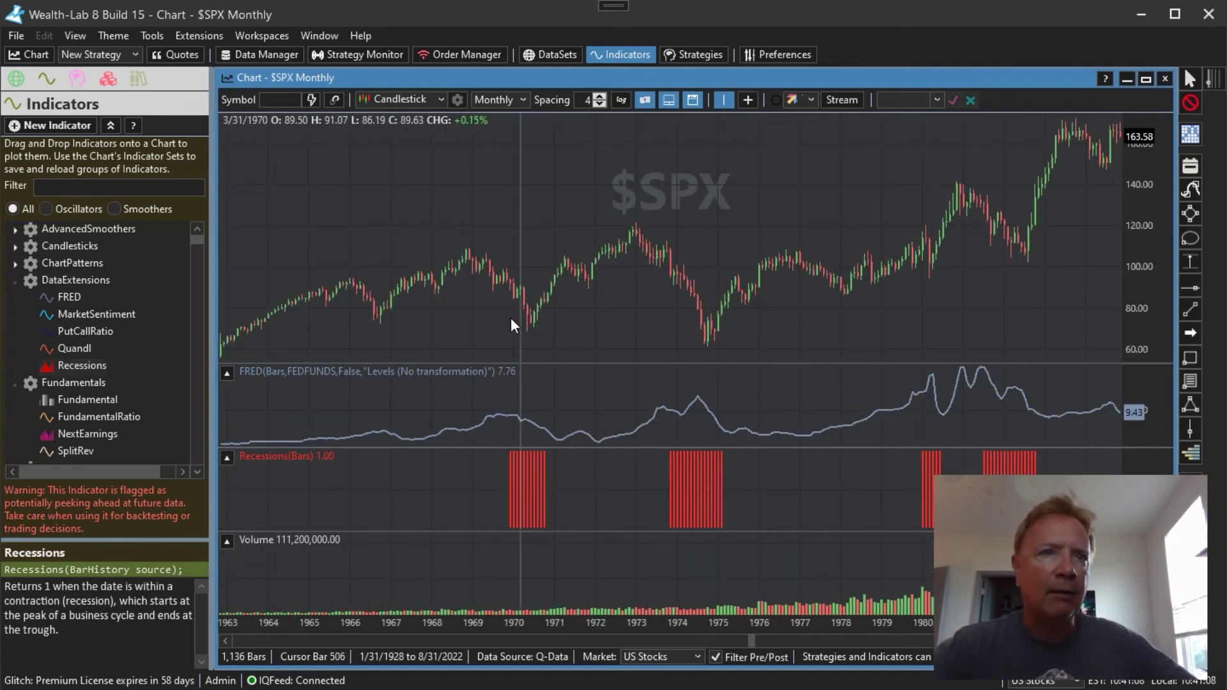
pyautogui.moveTo(539, 352); pyautogui.dragTo(881, 310)
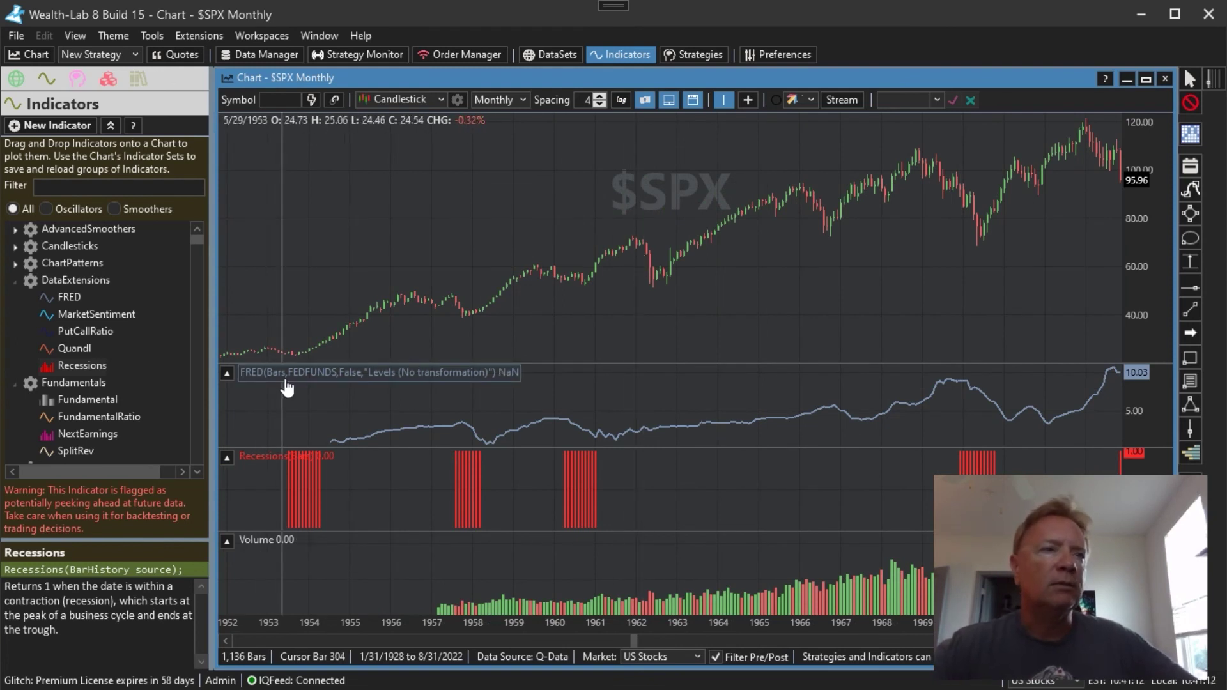
pyautogui.click(299, 446)
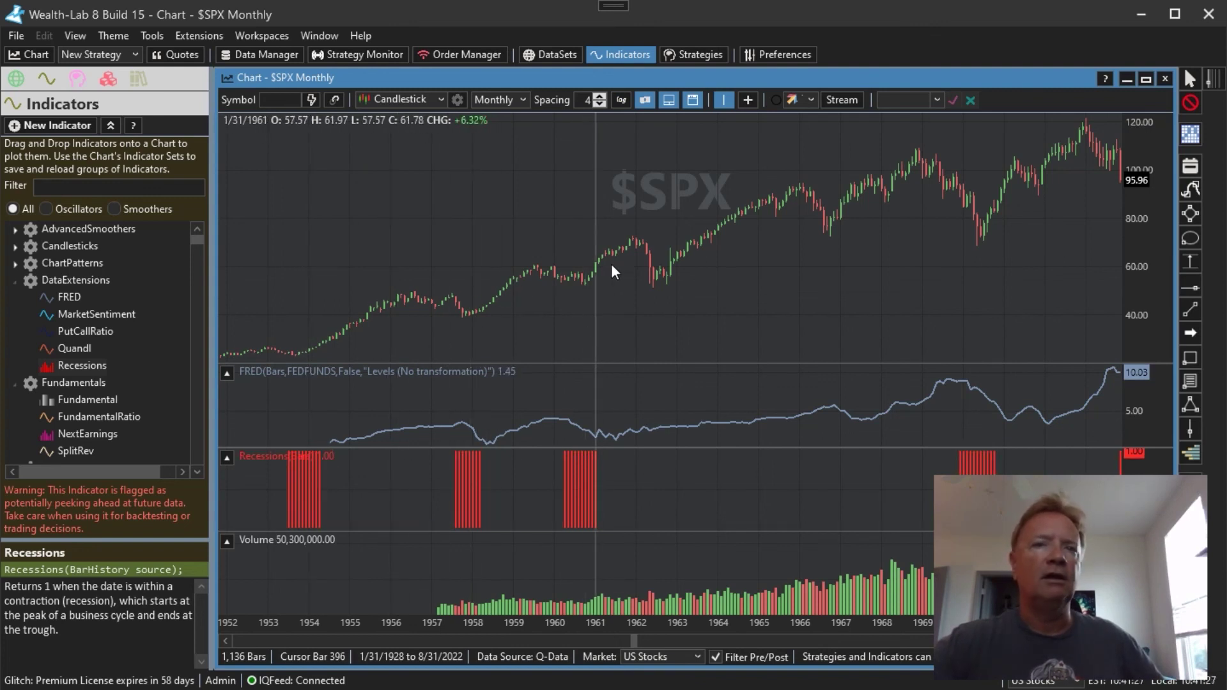
pyautogui.scroll(-5, 611, 263)
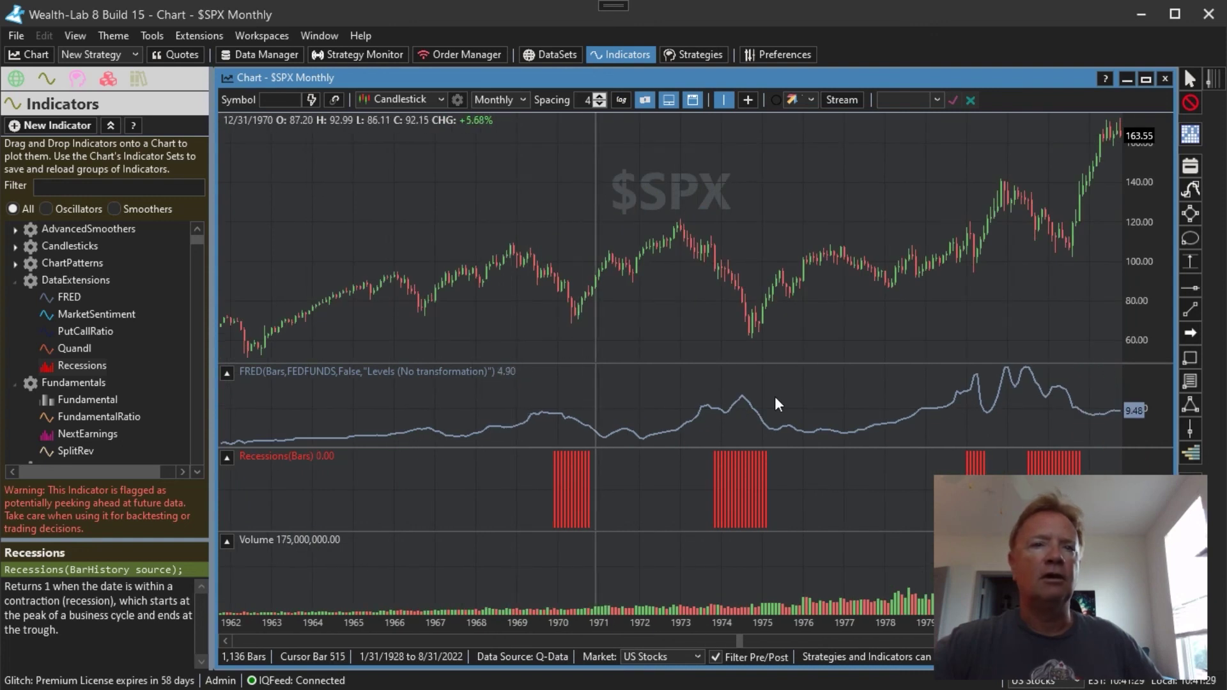